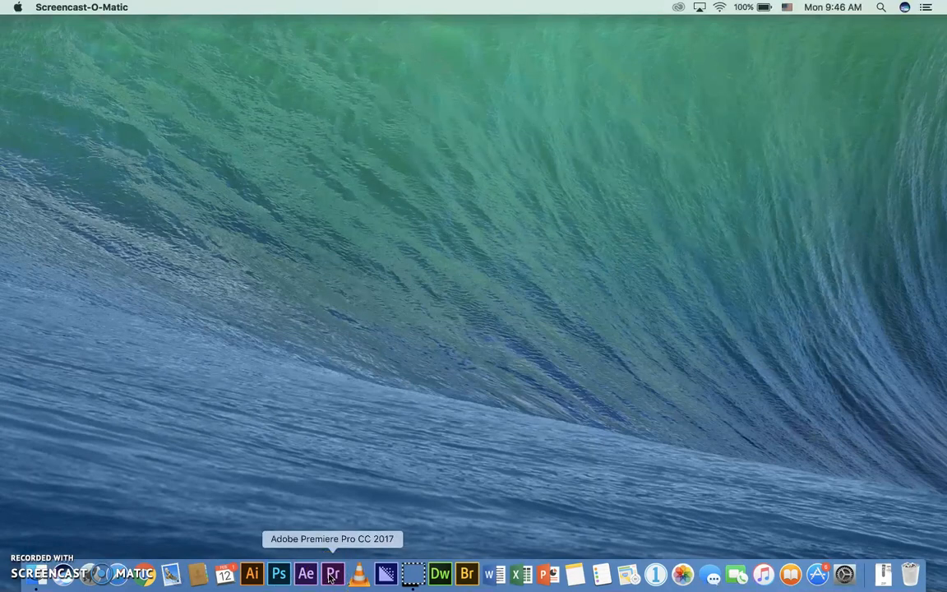
# Look through the installed applications and launch Adobe Premiere Pro CC 2017
pyautogui.click(89, 573)
pyautogui.moveTo(436, 246); pyautogui.dragTo(68, 219)
pyautogui.moveTo(522, 223); pyautogui.dragTo(309, 210)
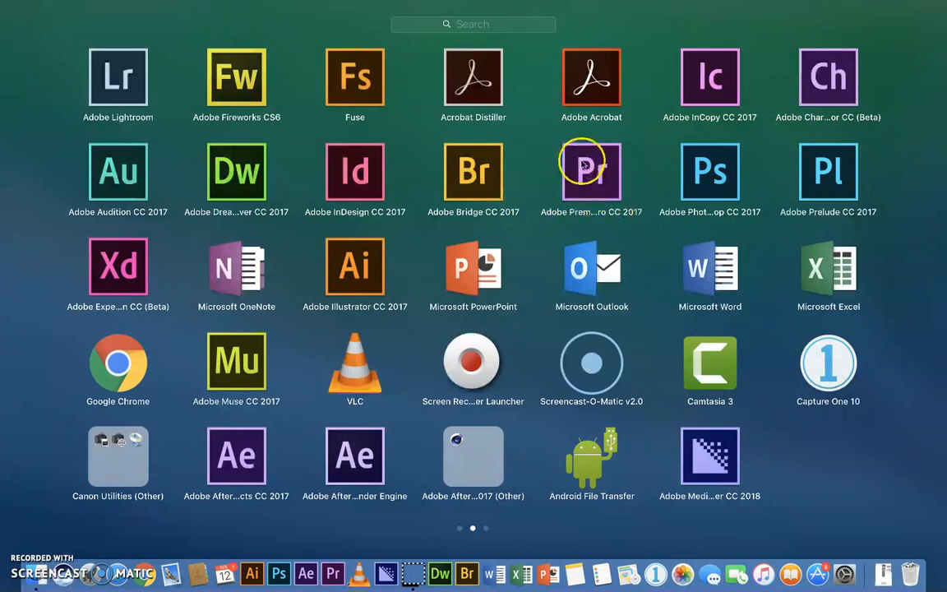
pyautogui.moveTo(592, 168); pyautogui.dragTo(553, 222)
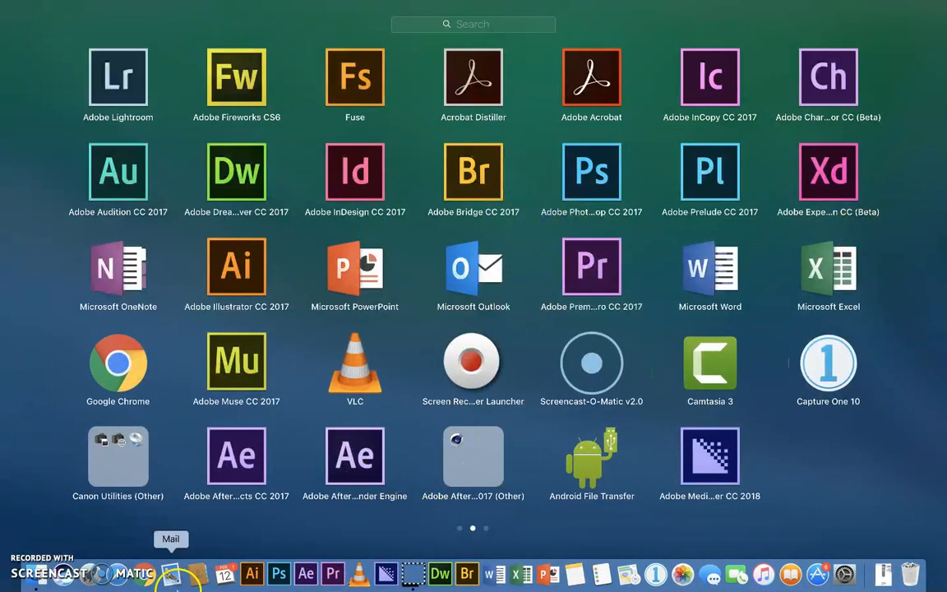
pyautogui.click(333, 573)
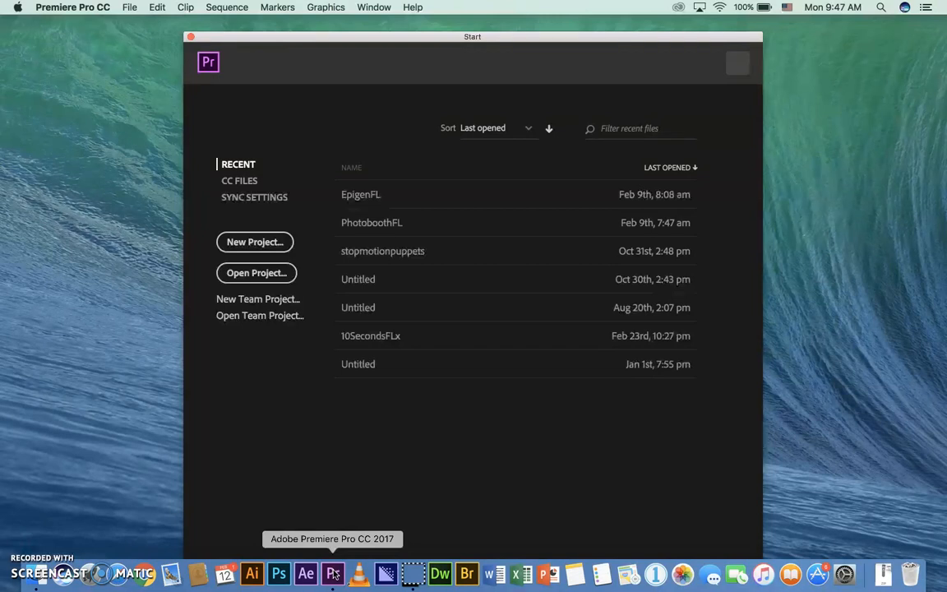
# Switch to Finder and open the EpigenAG folder in Epigenetics, under PBL - Linked Learning in Documents, to view its media files
pyautogui.click(34, 571)
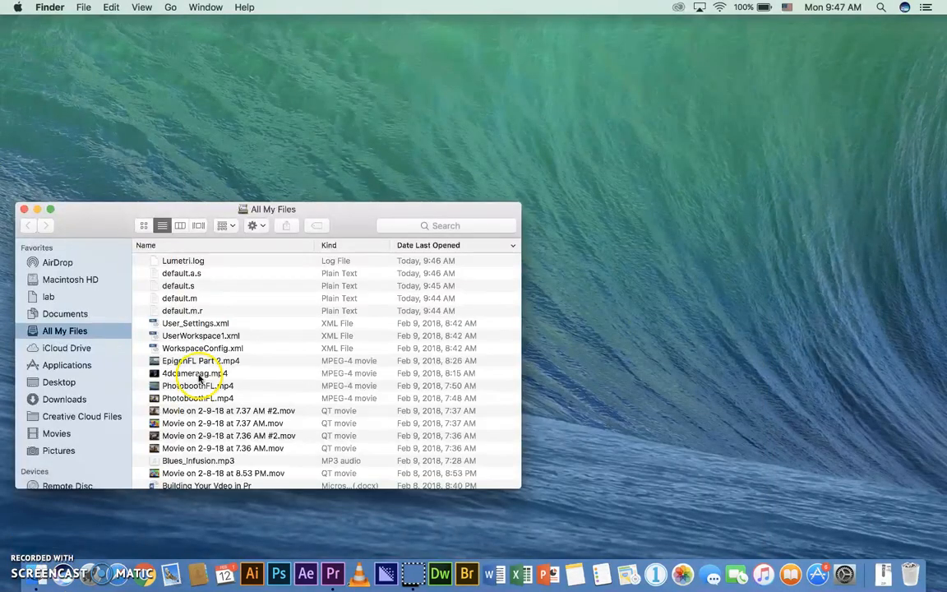
pyautogui.scroll(-5, 226, 364)
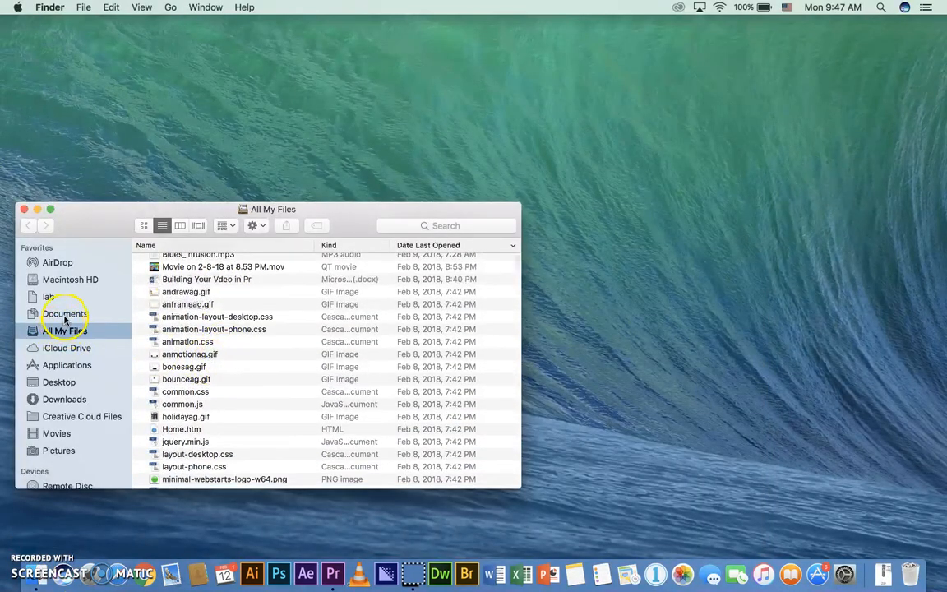
pyautogui.click(63, 313)
pyautogui.scroll(-5, 218, 368)
pyautogui.scroll(-2, 215, 372)
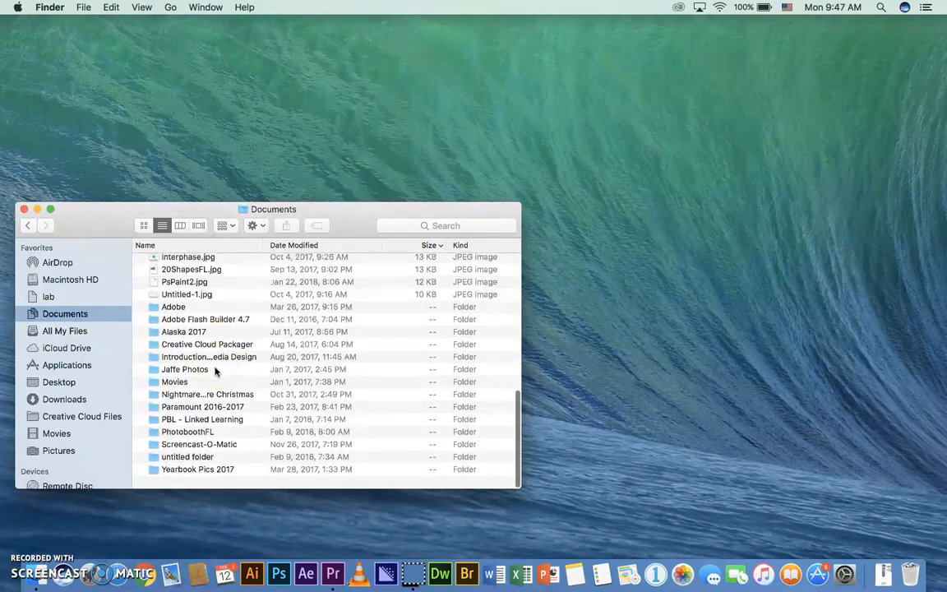
pyautogui.click(199, 434)
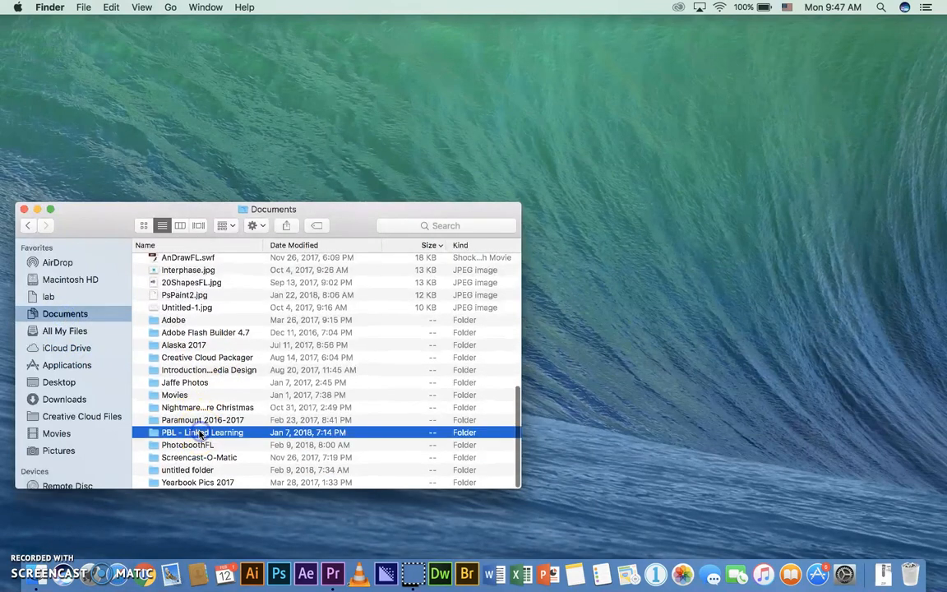
pyautogui.doubleClick(199, 434)
pyautogui.doubleClick(189, 286)
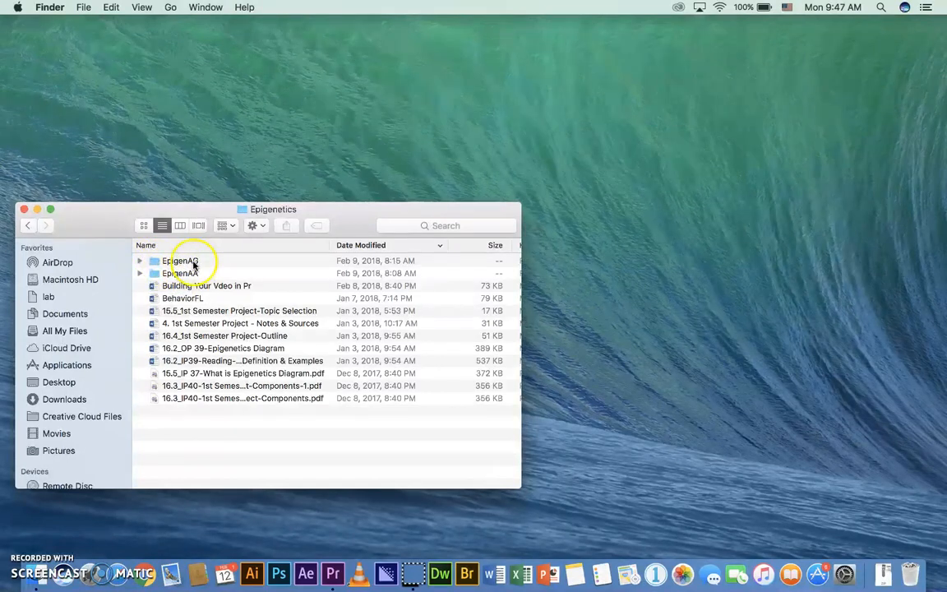
pyautogui.doubleClick(194, 264)
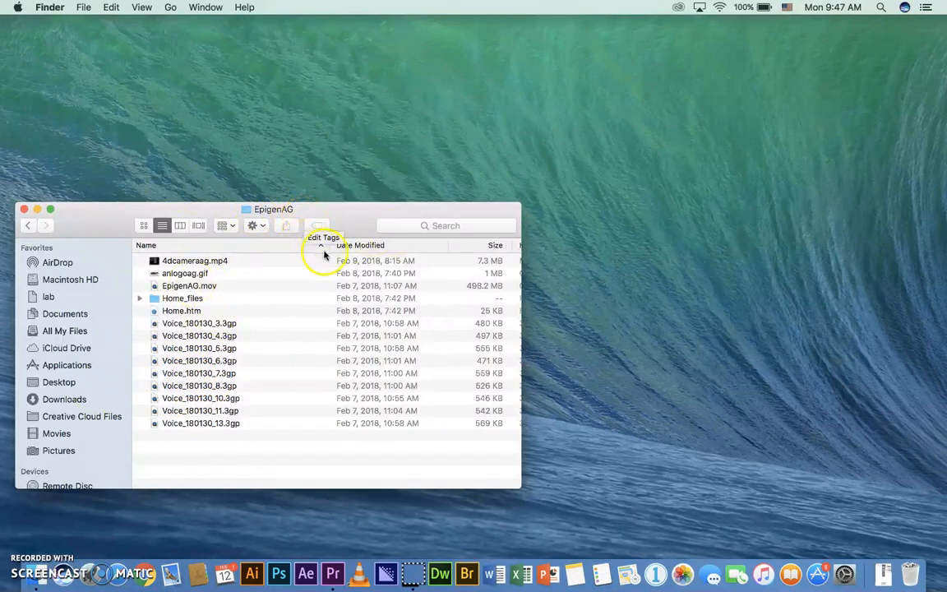
# Switch back to Premiere Pro, start a new project and name it EpiGenFL
pyautogui.click(330, 574)
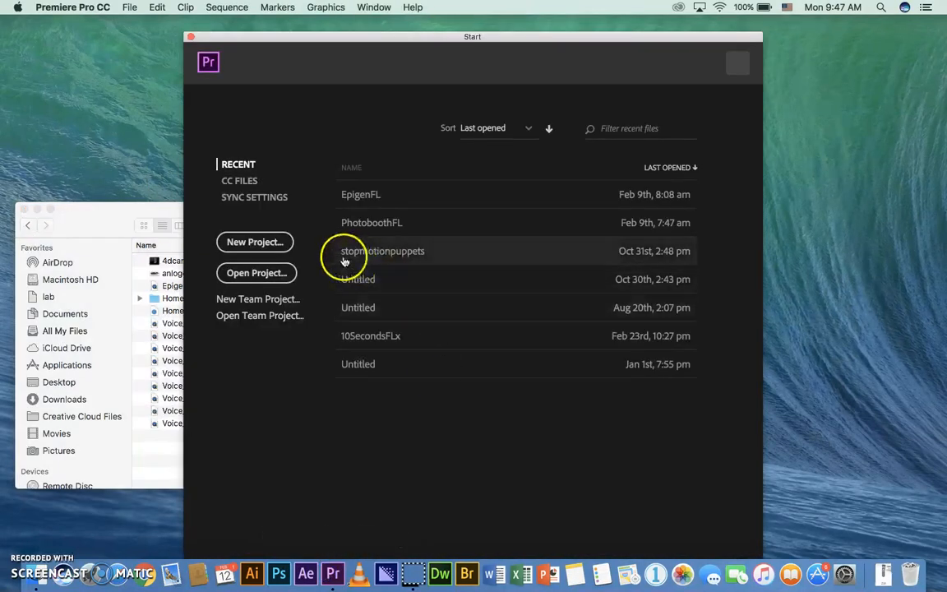
pyautogui.click(256, 245)
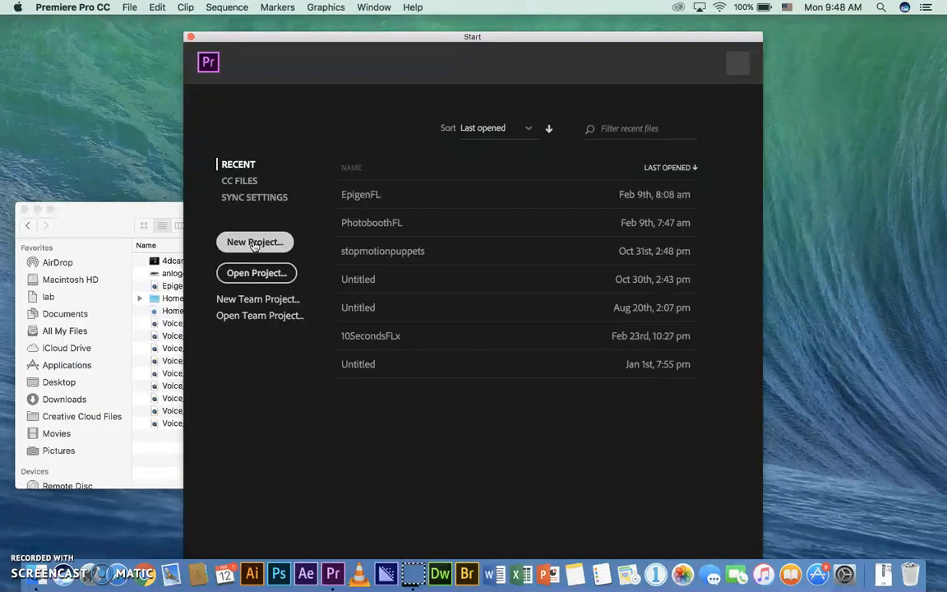
pyautogui.click(255, 243)
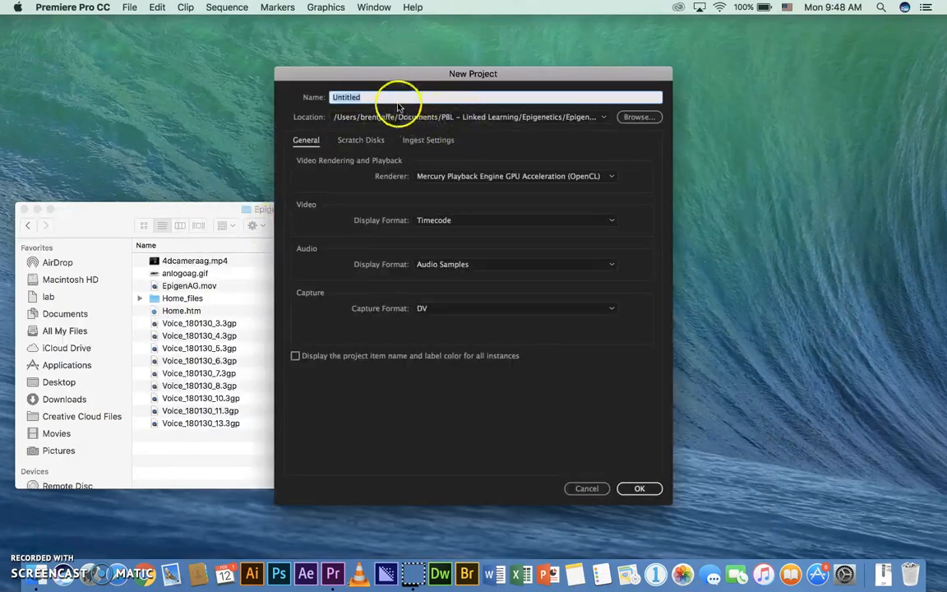
pyautogui.write('EpiGenFL')
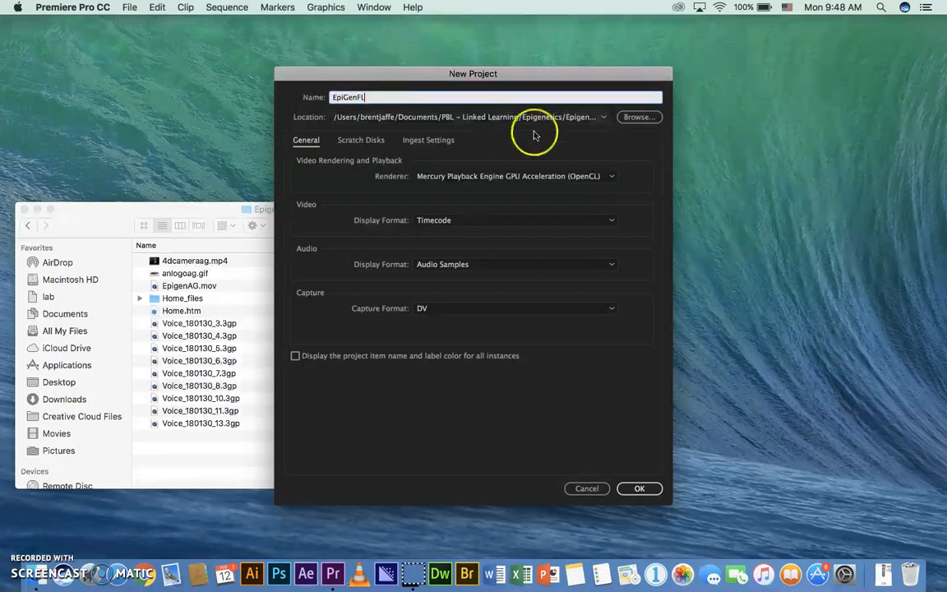
# Browse for the project location and create a new folder named EpigenFL in Documents
pyautogui.click(640, 119)
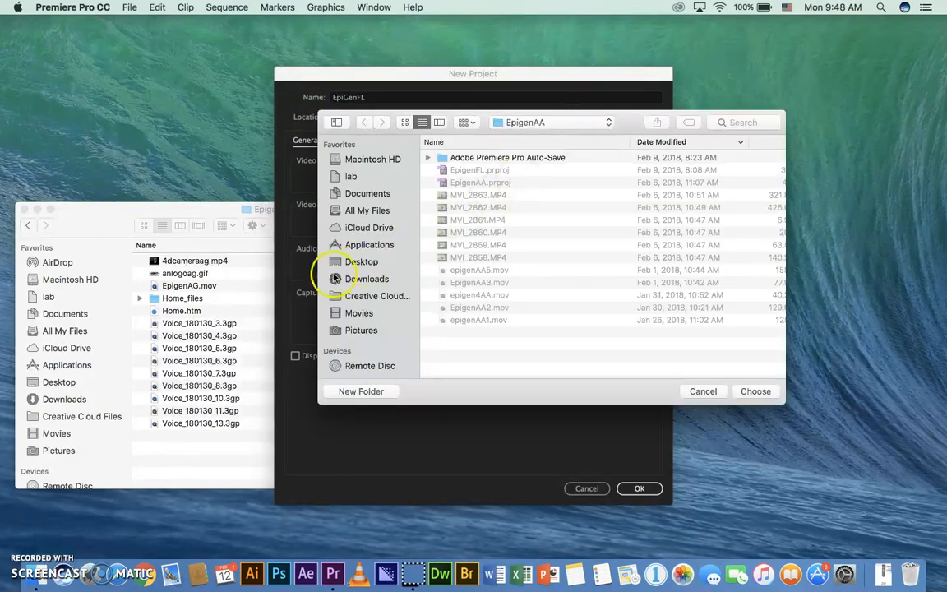
pyautogui.click(368, 194)
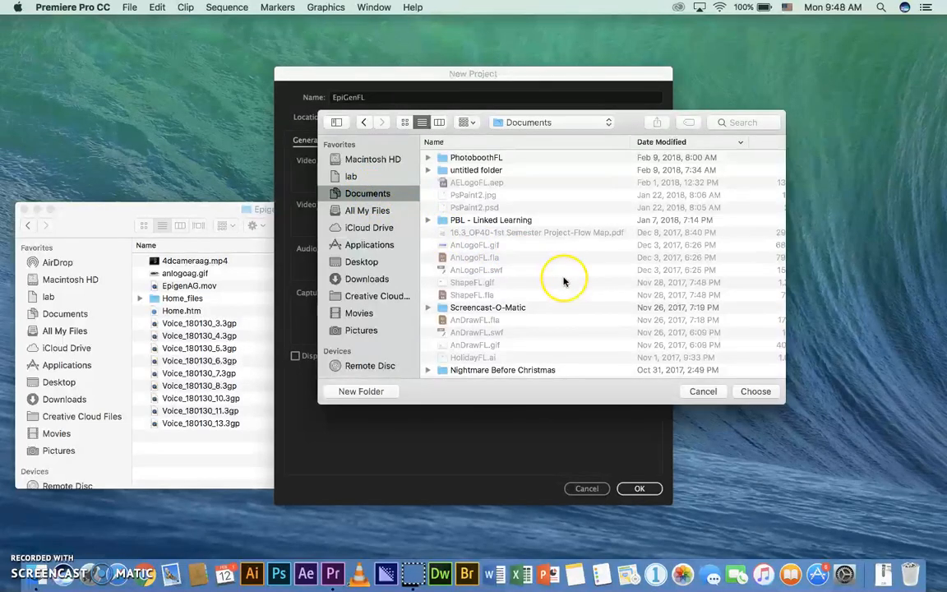
pyautogui.click(357, 393)
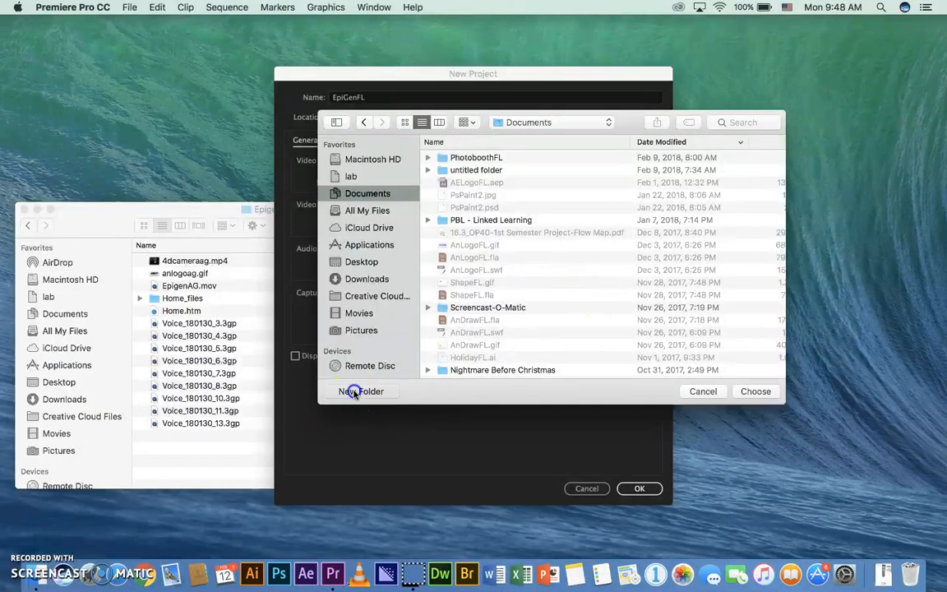
pyautogui.write('EpigenFL')
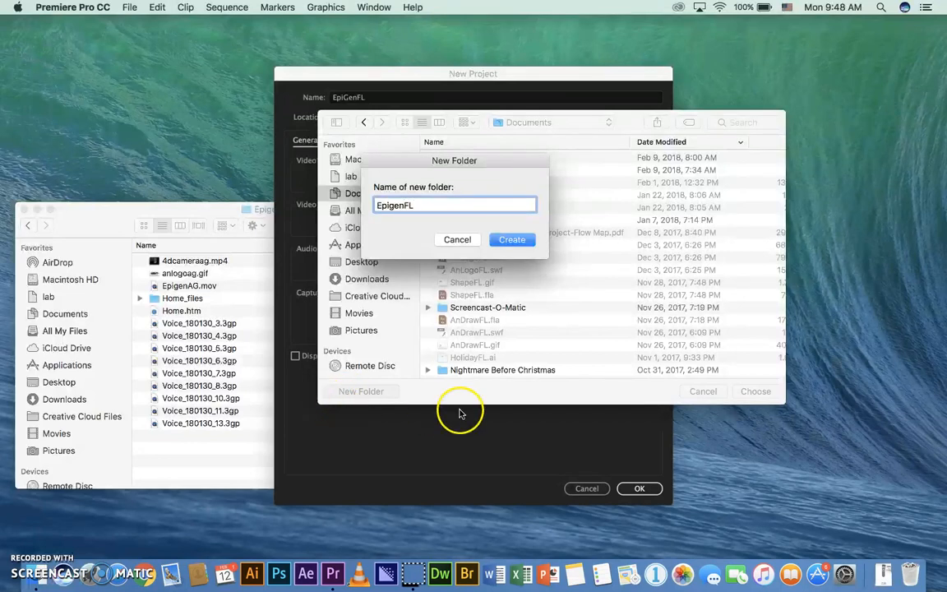
pyautogui.click(526, 240)
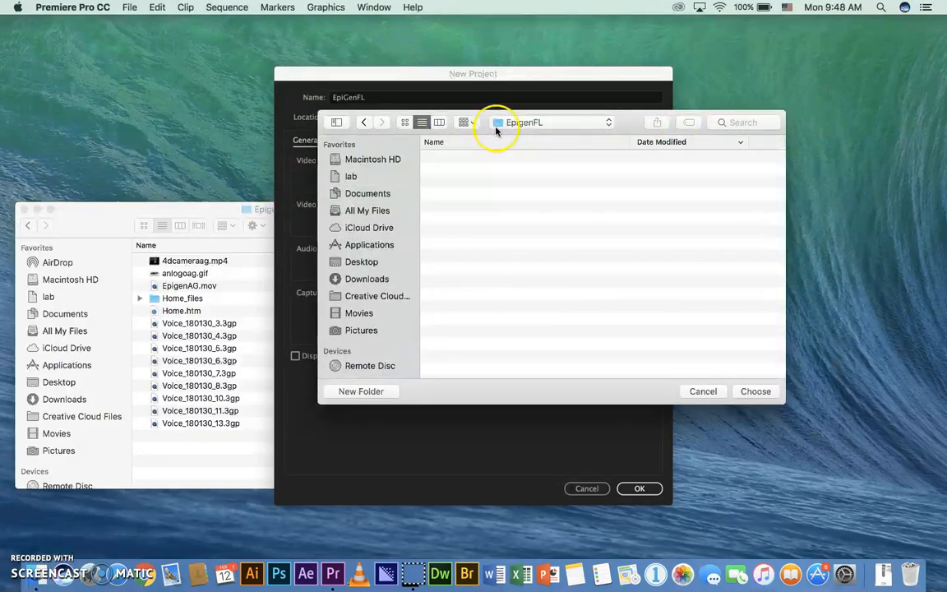
# Choose the EpigenFL folder in Documents as the project location and create the project
pyautogui.click(365, 123)
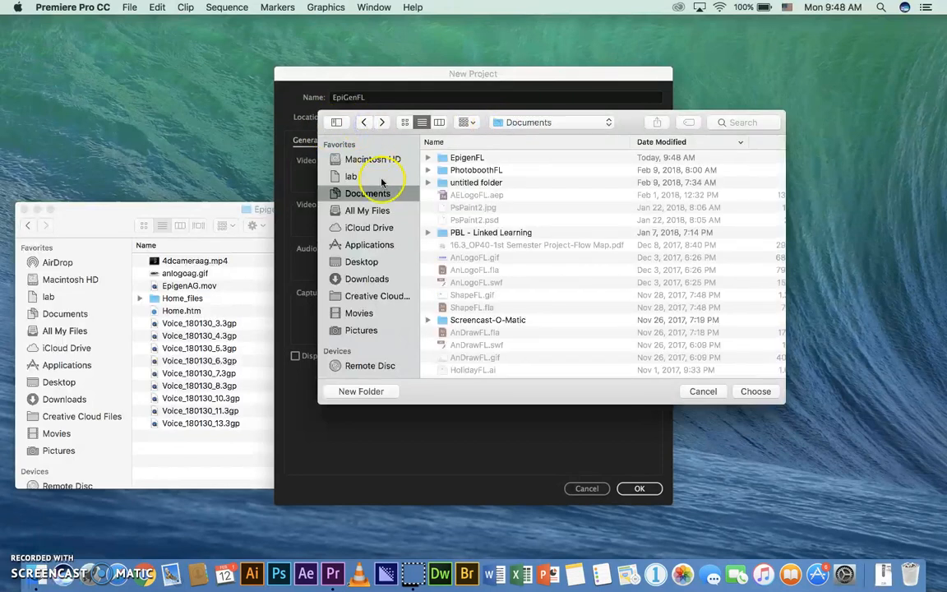
pyautogui.doubleClick(473, 160)
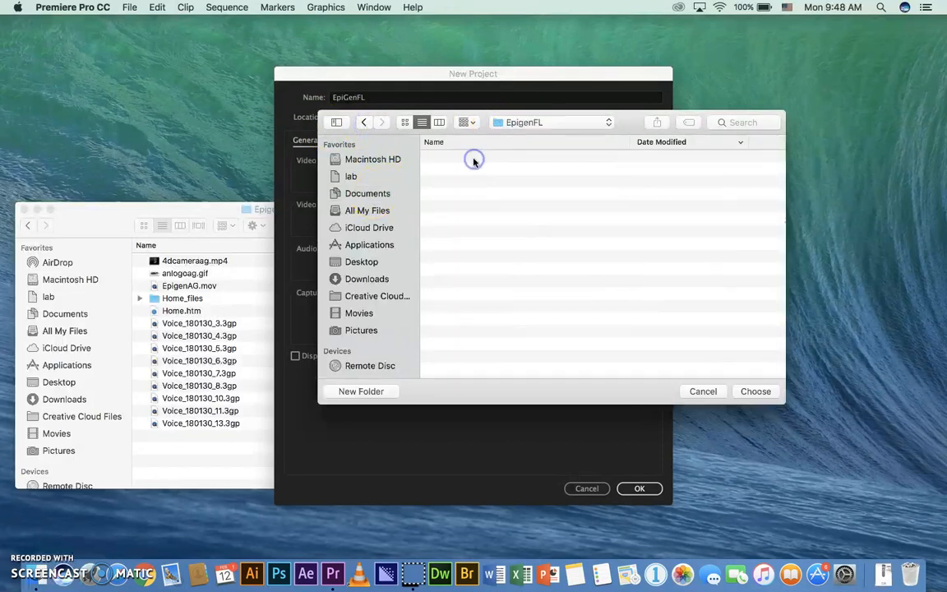
pyautogui.click(750, 393)
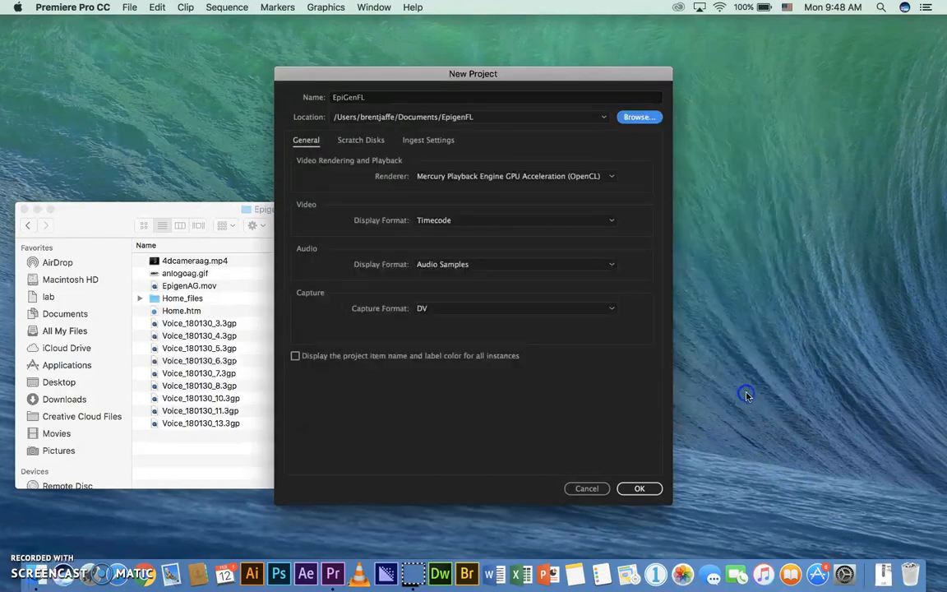
pyautogui.click(640, 488)
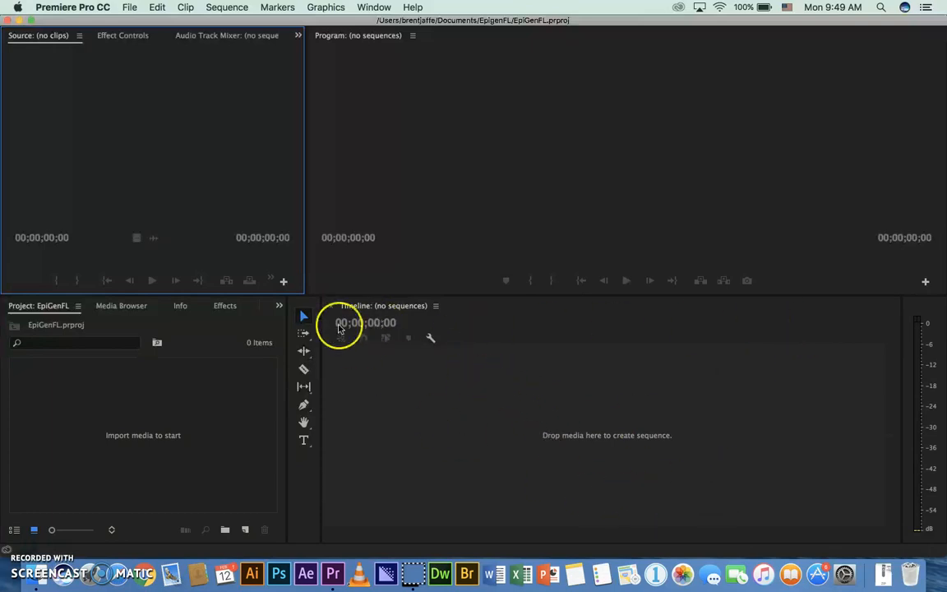
# Start a new sequence and expand the ARRI 1080p presets, keeping ARRI 1080p 29.97 selected
pyautogui.click(133, 8)
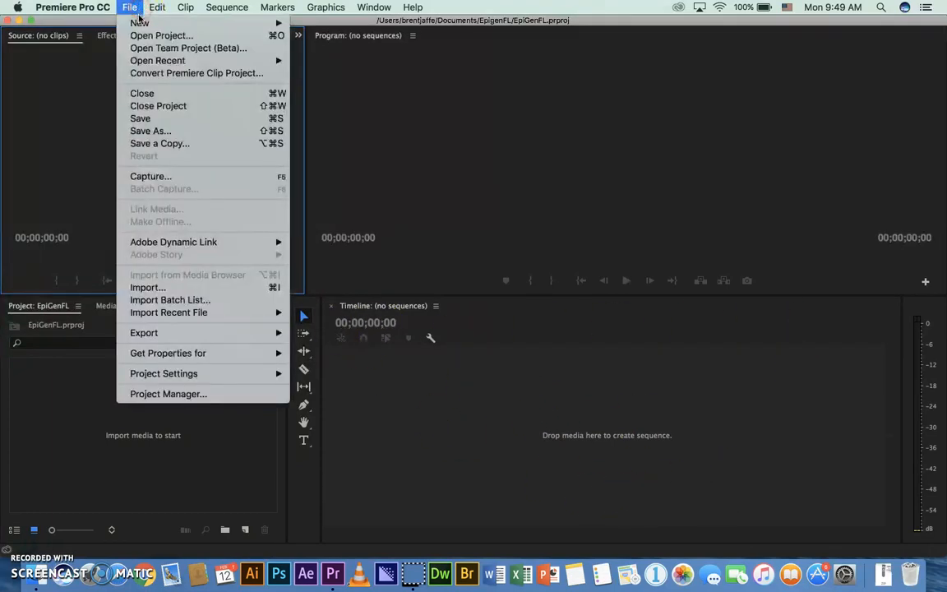
pyautogui.moveTo(141, 22)
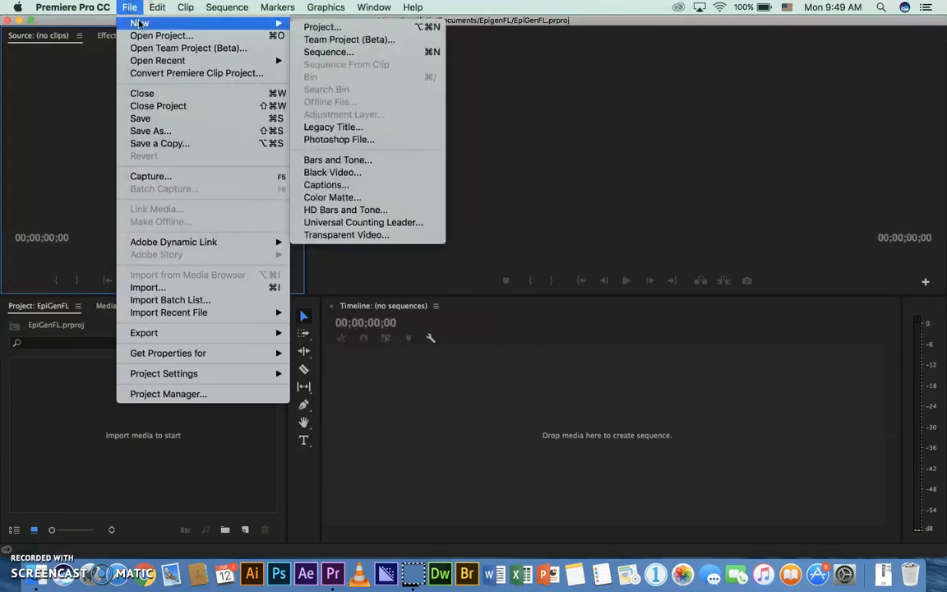
pyautogui.click(343, 54)
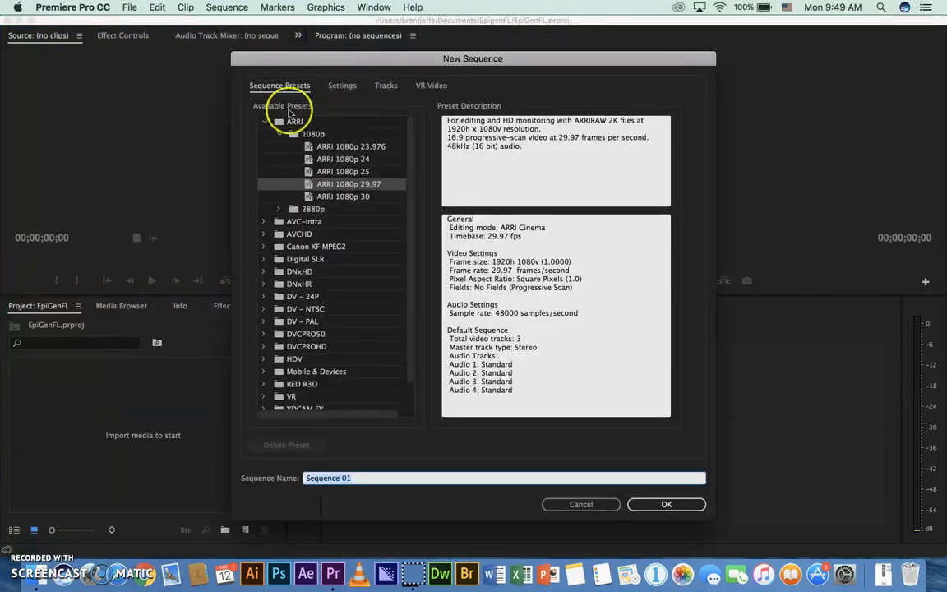
pyautogui.click(282, 137)
pyautogui.click(263, 121)
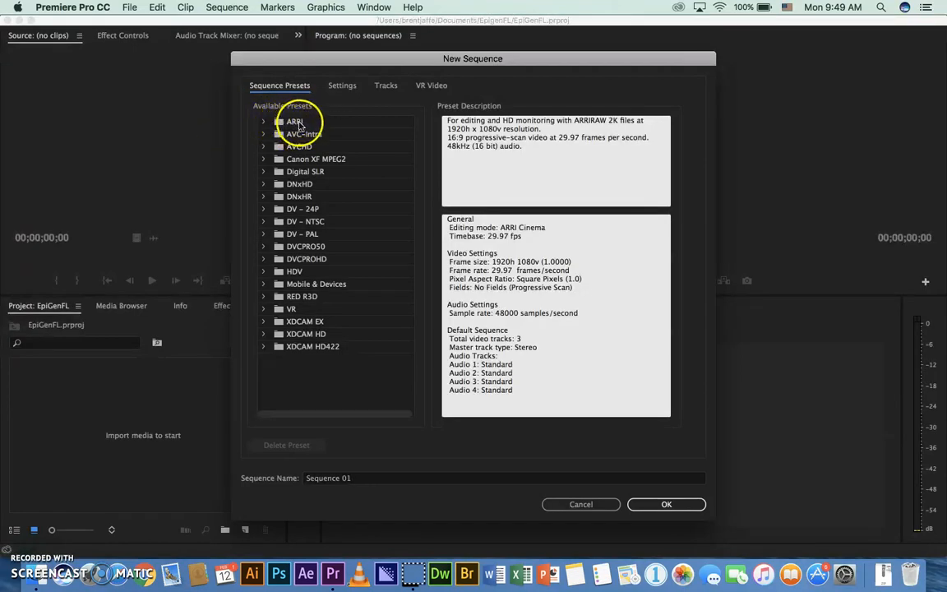
pyautogui.click(264, 122)
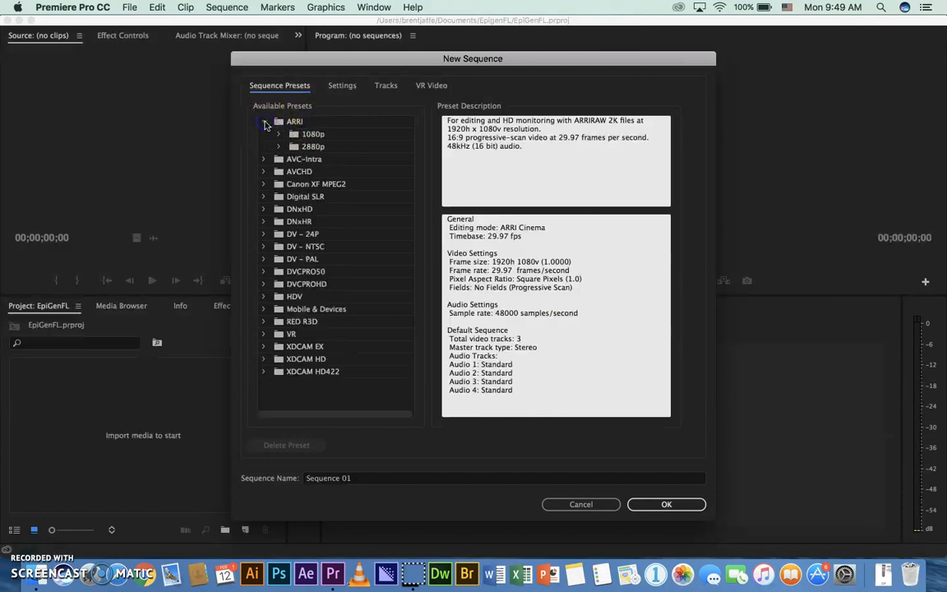
pyautogui.click(264, 121)
pyautogui.click(264, 121)
pyautogui.click(281, 134)
pyautogui.click(281, 135)
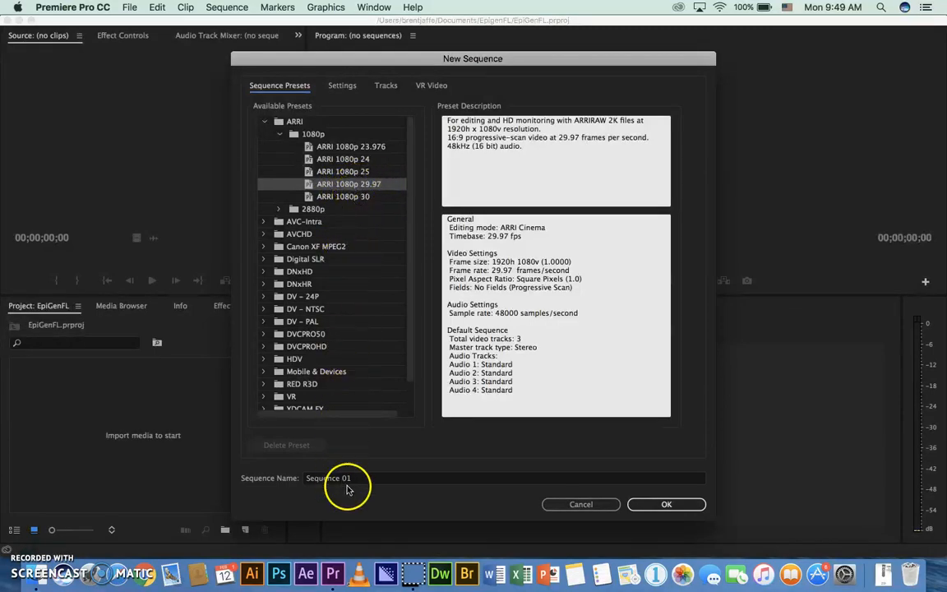
# Name the sequence EpiGenFL and create it
pyautogui.click(302, 480)
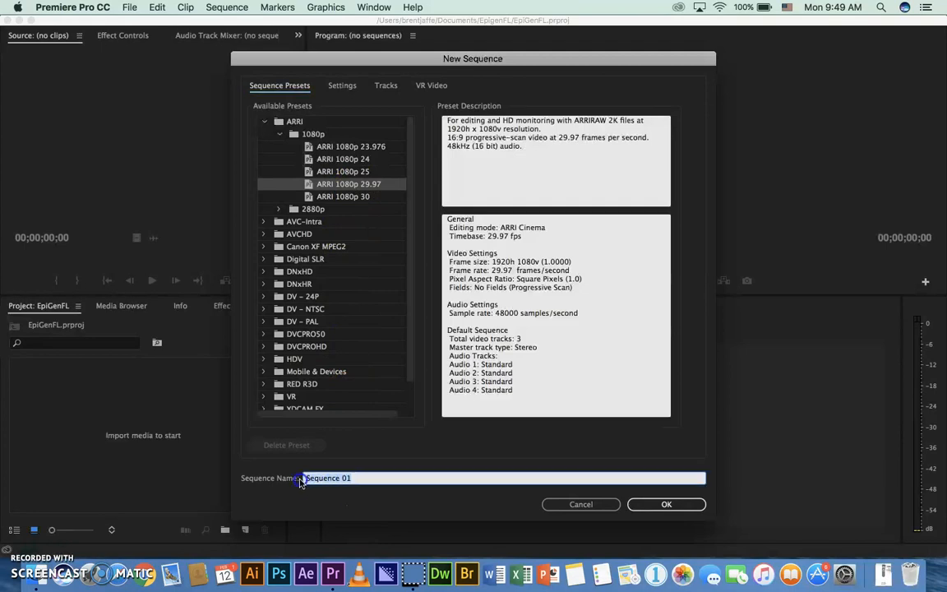
pyautogui.write('EpiGenFL')
pyautogui.click(635, 505)
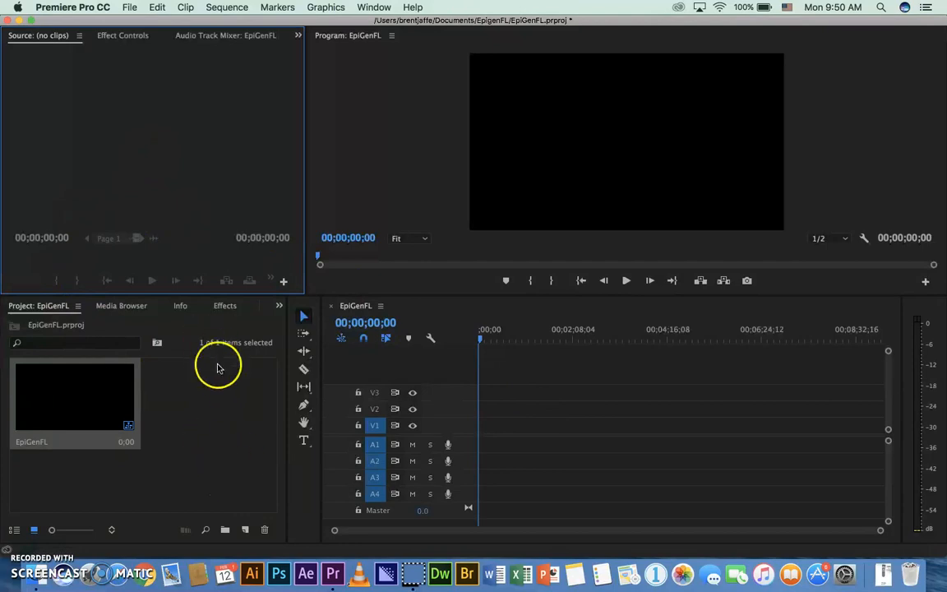
# Start a media import and open the EpigenAA folder under Documents, PBL - Linked Learning, Epigenetics, showing its files as icons
pyautogui.click(130, 9)
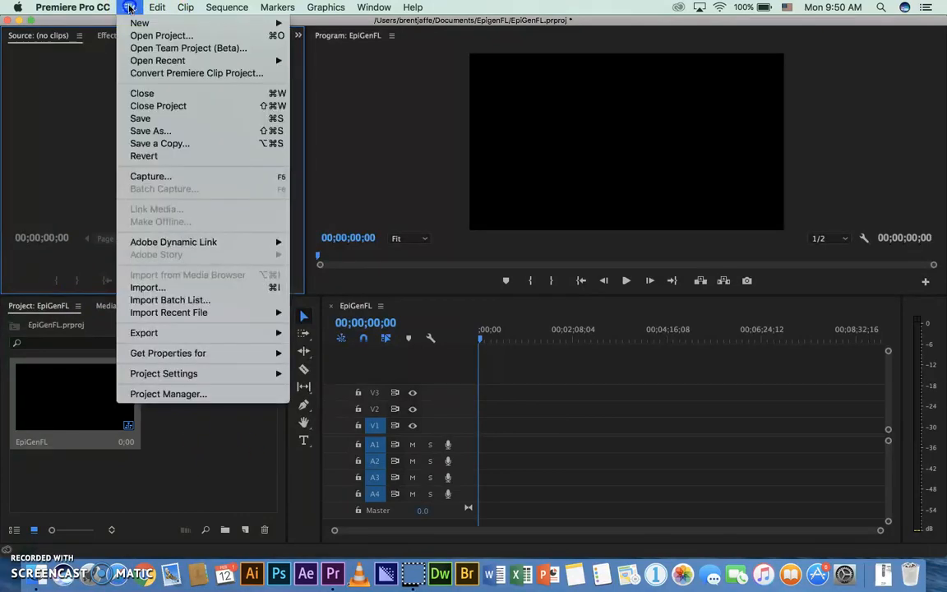
pyautogui.click(149, 289)
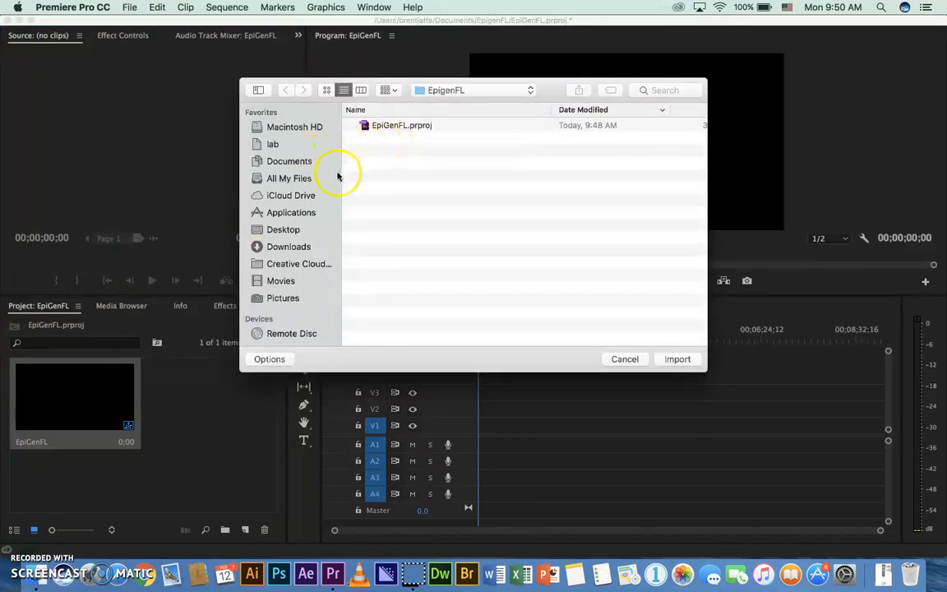
pyautogui.click(280, 167)
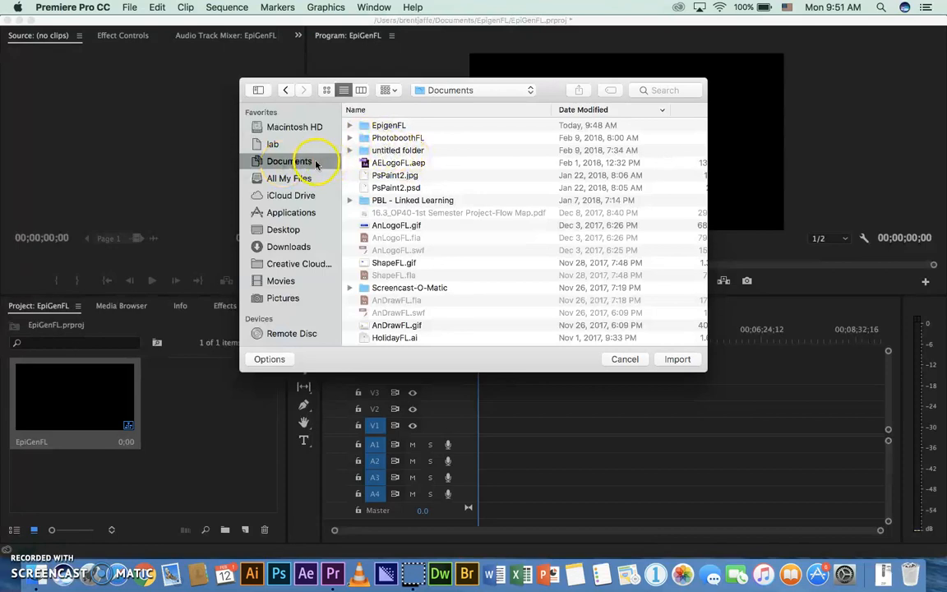
pyautogui.doubleClick(387, 200)
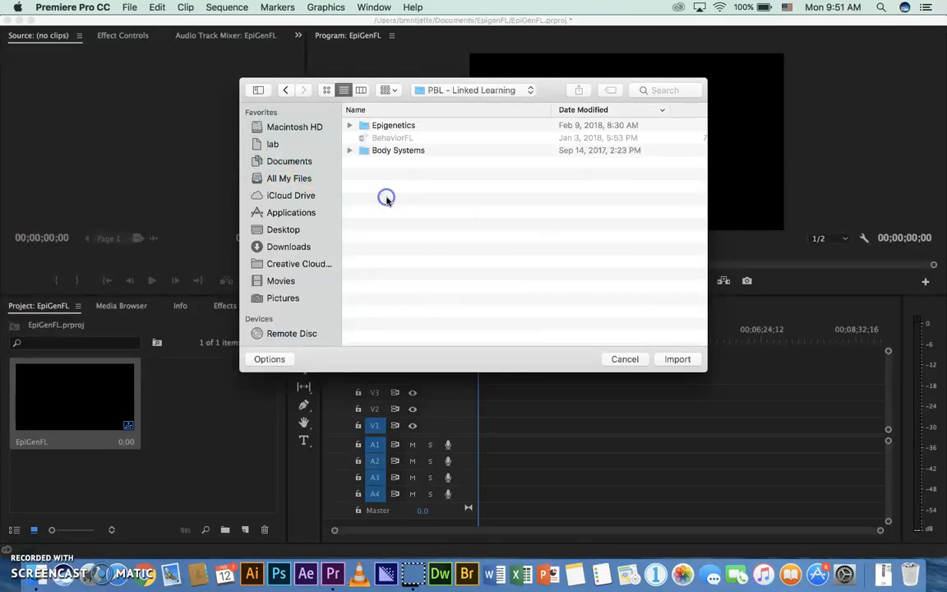
pyautogui.doubleClick(388, 127)
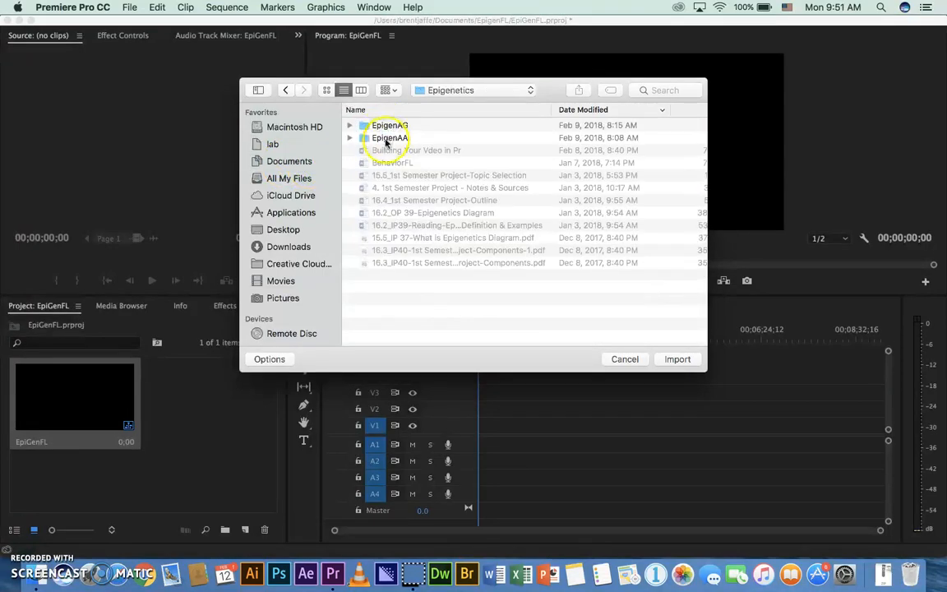
pyautogui.doubleClick(386, 138)
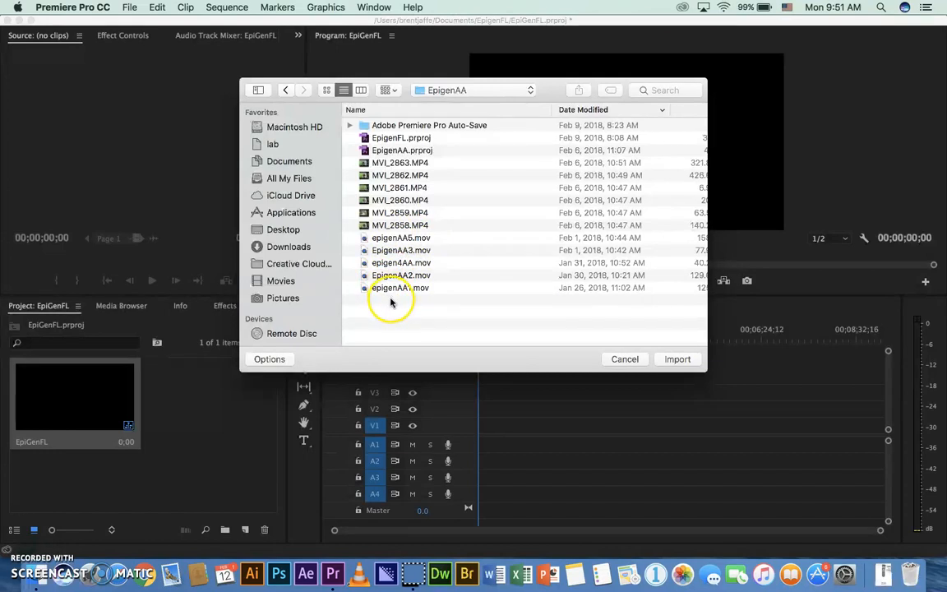
pyautogui.click(325, 95)
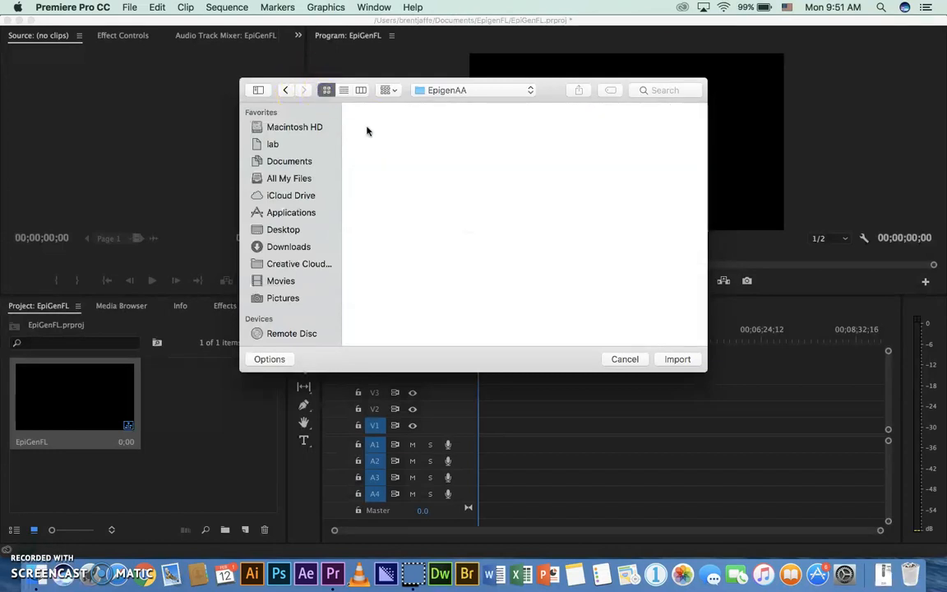
pyautogui.scroll(-3, 511, 215)
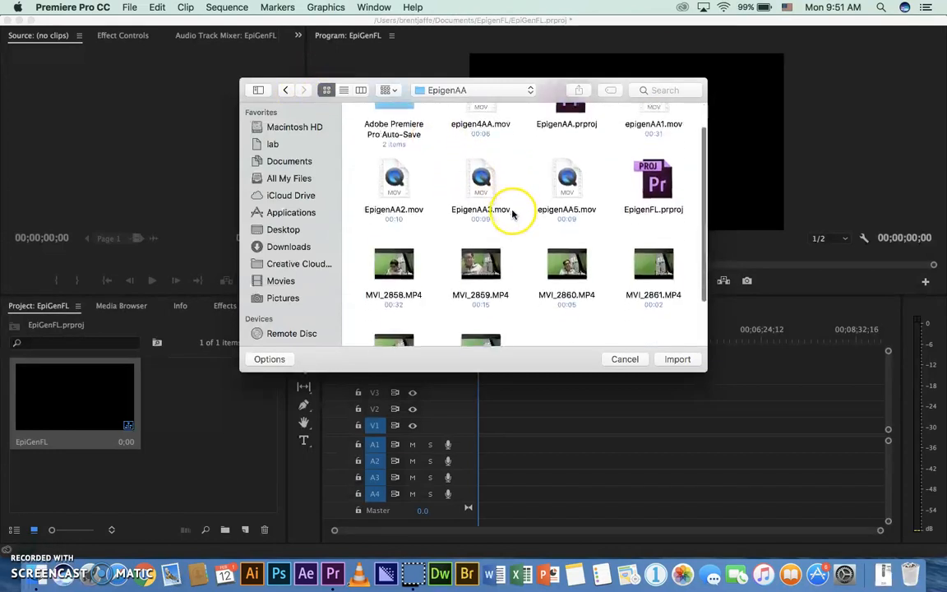
pyautogui.scroll(3, 516, 213)
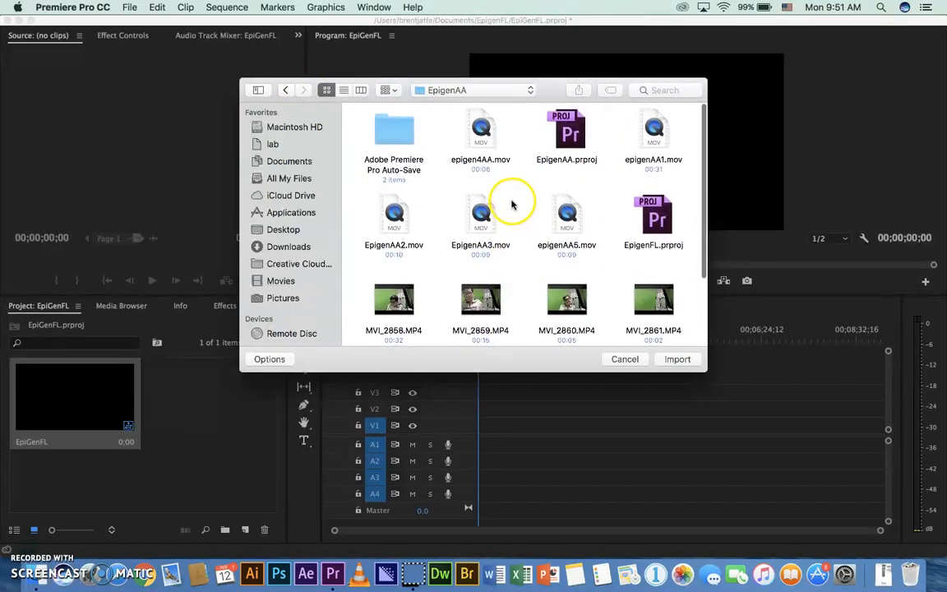
# Select the five QuickTime files epigen4AA.mov, epigenAA1.mov, EpigenAA2.mov, EpigenAA3.mov and epigenAA5.mov together for import
pyautogui.click(492, 146)
pyautogui.keyDown('super'); pyautogui.click(666, 147); pyautogui.keyUp('super')
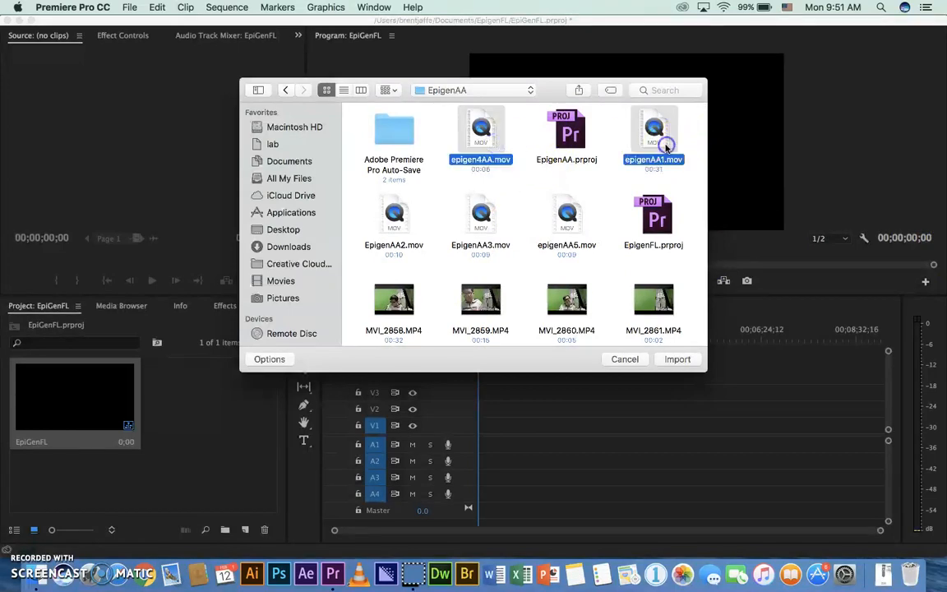
pyautogui.keyDown('super'); pyautogui.click(380, 216); pyautogui.keyUp('super')
pyautogui.keyDown('super'); pyautogui.click(473, 223); pyautogui.keyUp('super')
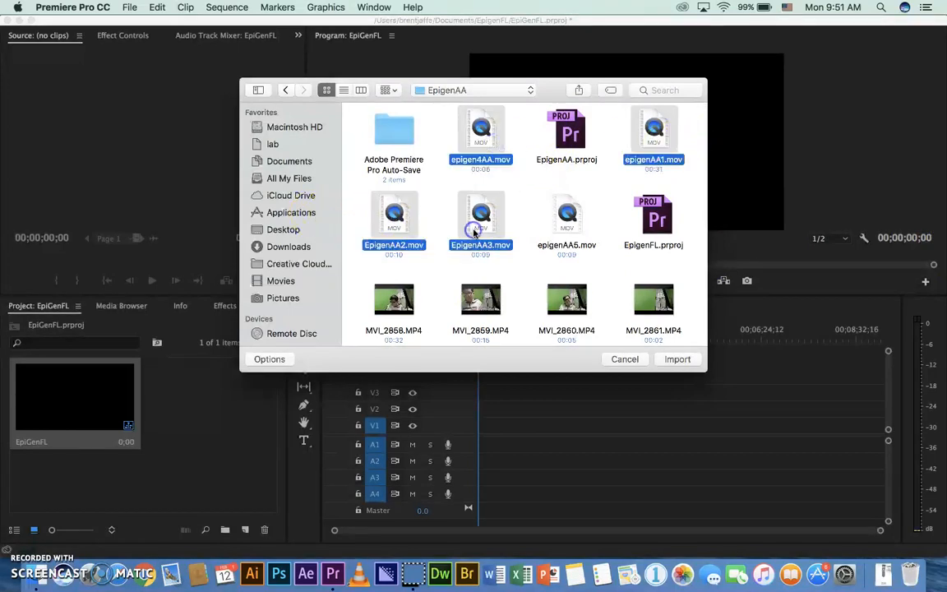
pyautogui.keyDown('super'); pyautogui.click(567, 221); pyautogui.keyUp('super')
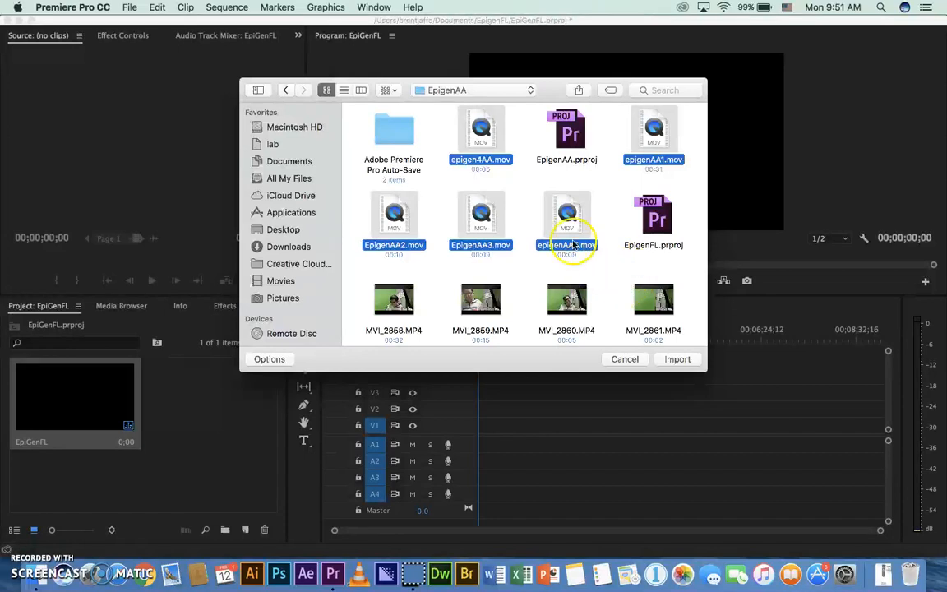
# Add the clips MVI_2858.MP4 through MVI_2863.MP4 to the selection and import all selected files into the project
pyautogui.keyDown('super'); pyautogui.click(641, 314); pyautogui.keyUp('super')
pyautogui.keyDown('super'); pyautogui.click(569, 308); pyautogui.keyUp('super')
pyautogui.keyDown('super'); pyautogui.click(484, 304); pyautogui.keyUp('super')
pyautogui.keyDown('super'); pyautogui.click(407, 321); pyautogui.keyUp('super')
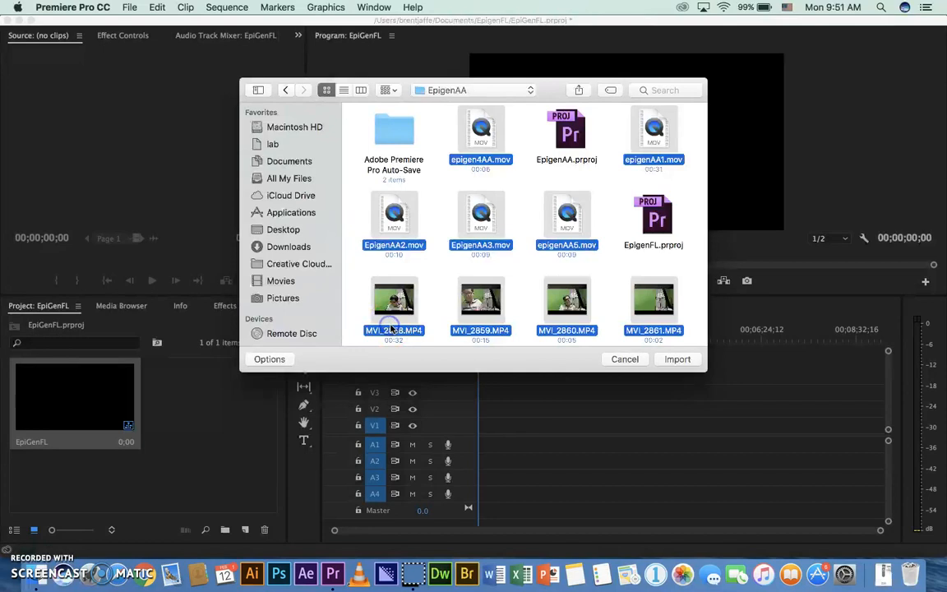
pyautogui.scroll(-2, 687, 239)
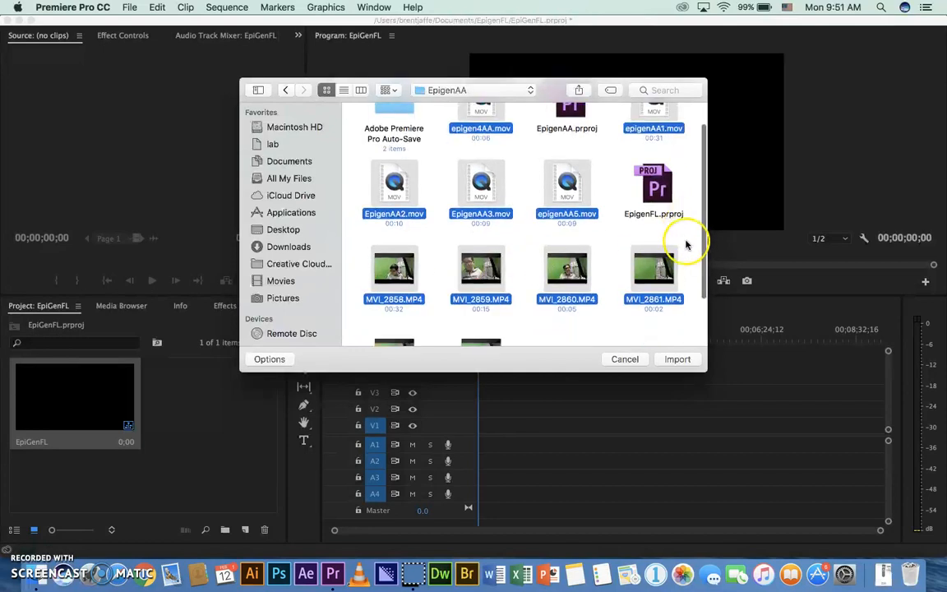
pyautogui.scroll(-3, 686, 244)
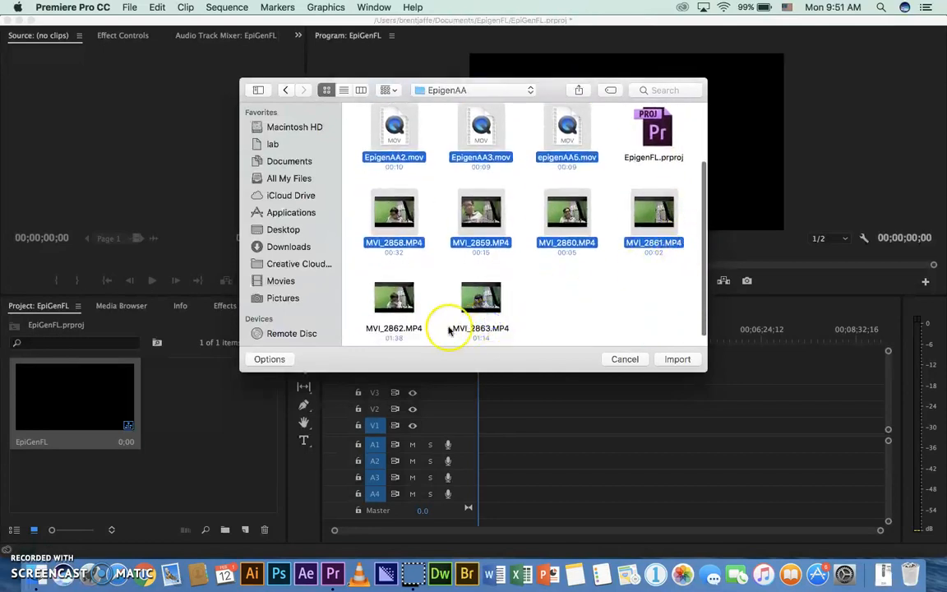
pyautogui.keyDown('super'); pyautogui.click(475, 296); pyautogui.keyUp('super')
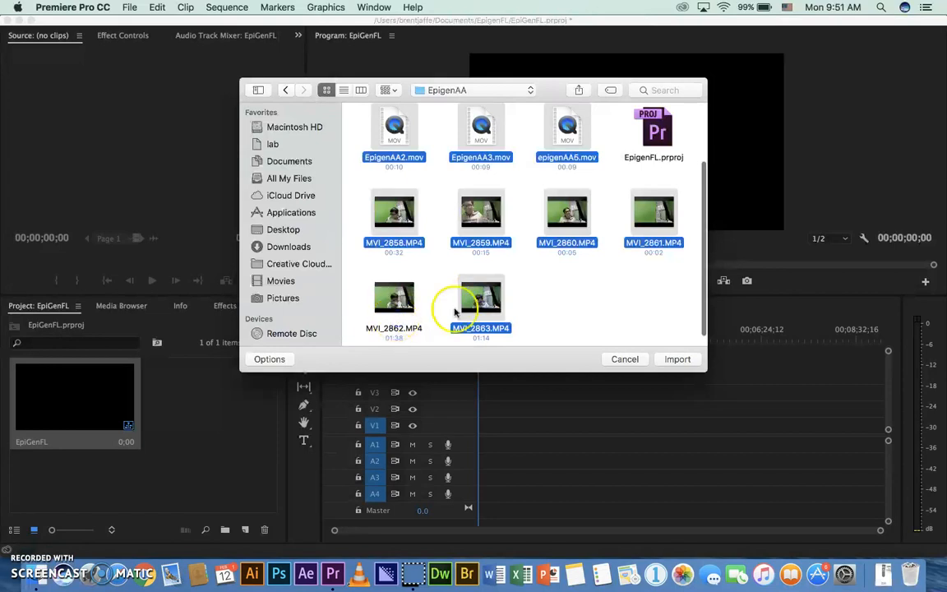
pyautogui.keyDown('super'); pyautogui.click(378, 333); pyautogui.keyUp('super')
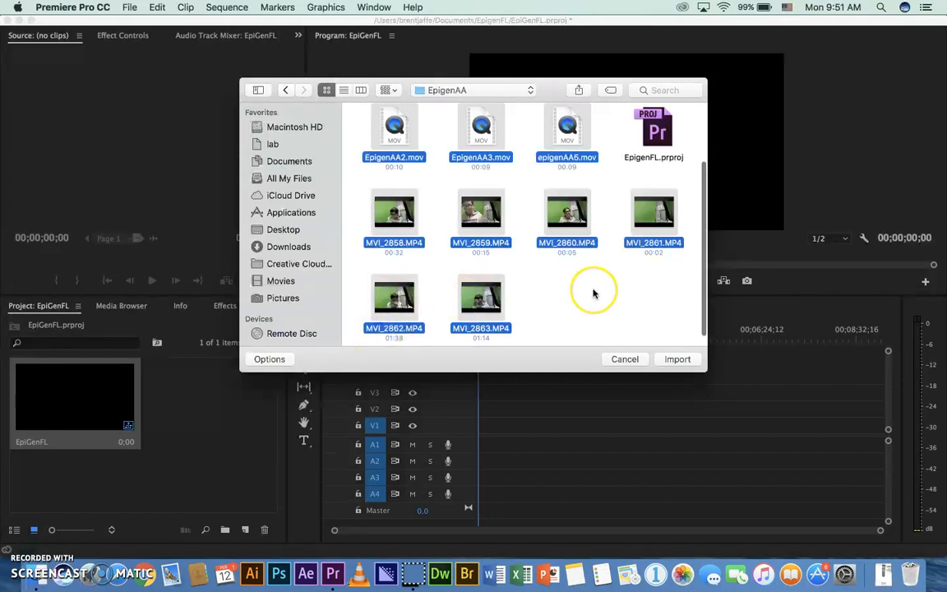
pyautogui.scroll(5, 592, 294)
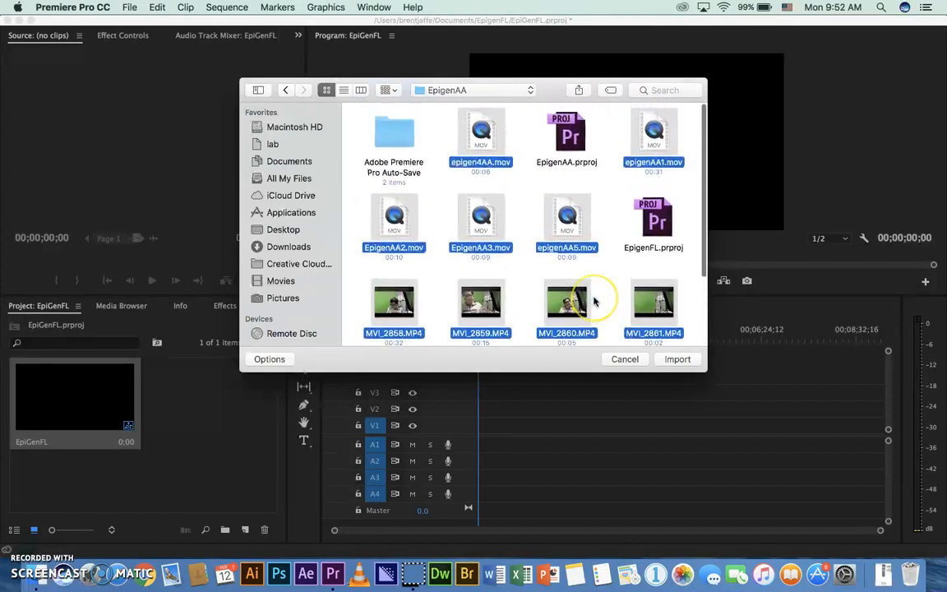
pyautogui.scroll(-2, 592, 300)
pyautogui.click(674, 360)
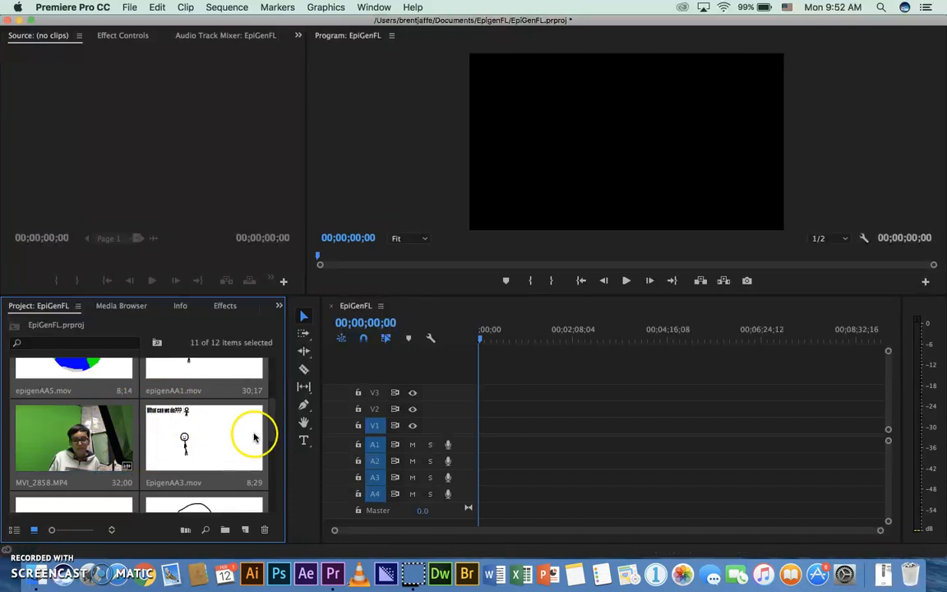
pyautogui.scroll(3, 274, 401)
pyautogui.moveTo(274, 402); pyautogui.dragTo(273, 363)
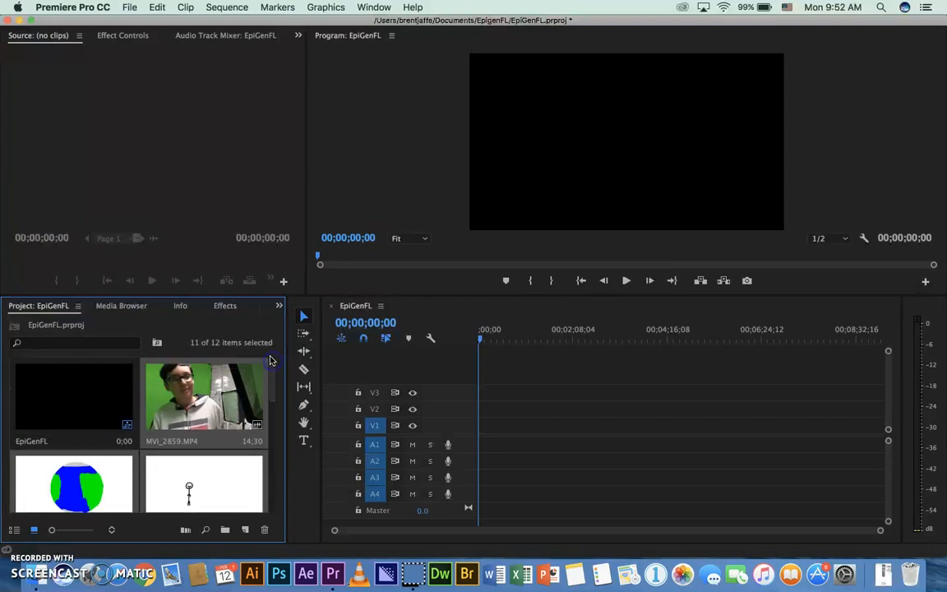
# Start another media import and look through the Downloads folder for media files
pyautogui.click(134, 9)
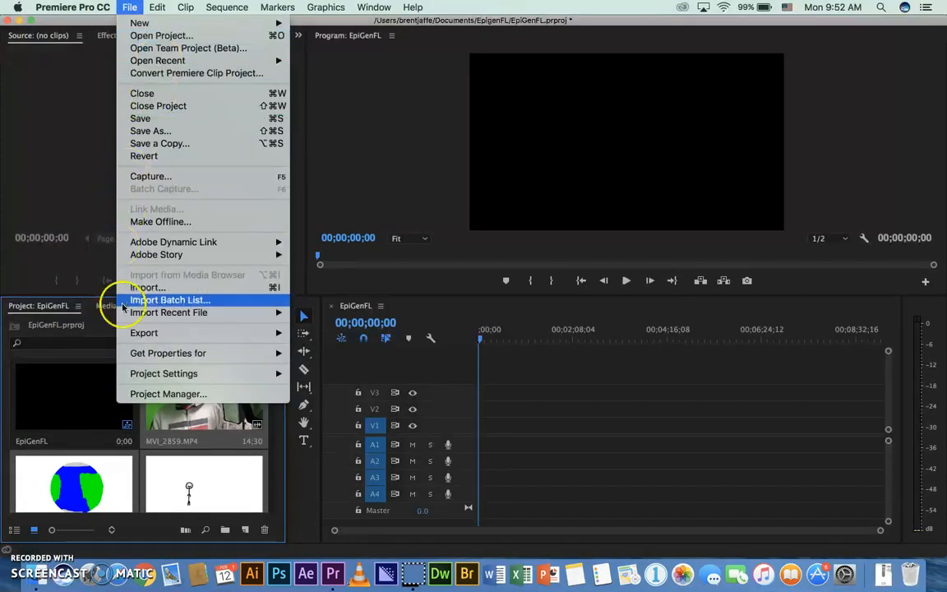
pyautogui.click(161, 291)
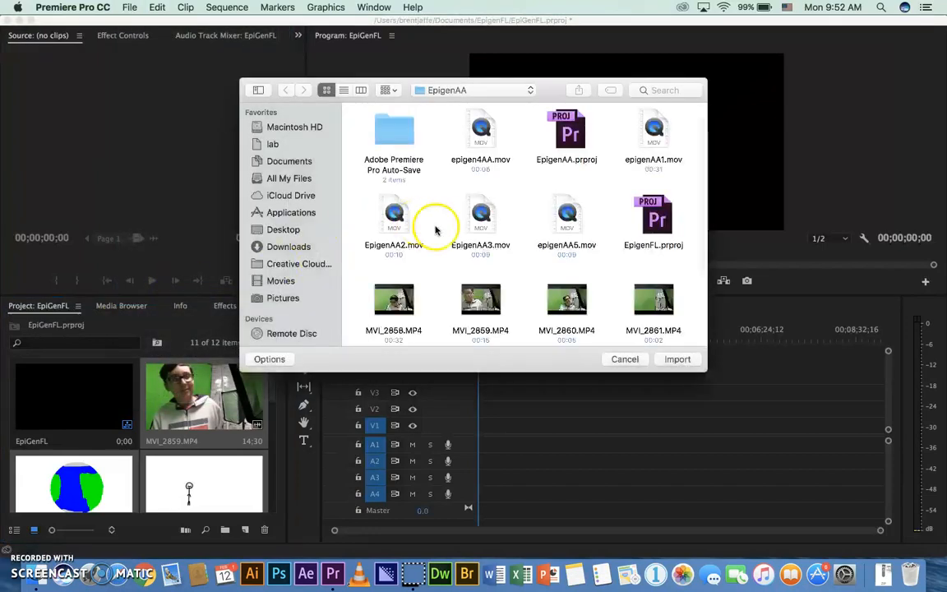
pyautogui.click(279, 245)
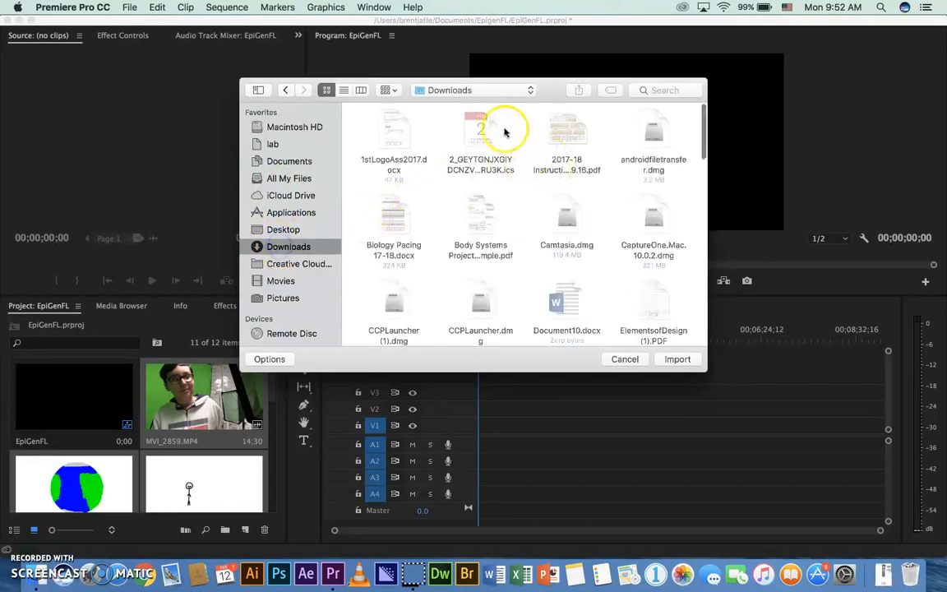
pyautogui.scroll(-5, 558, 223)
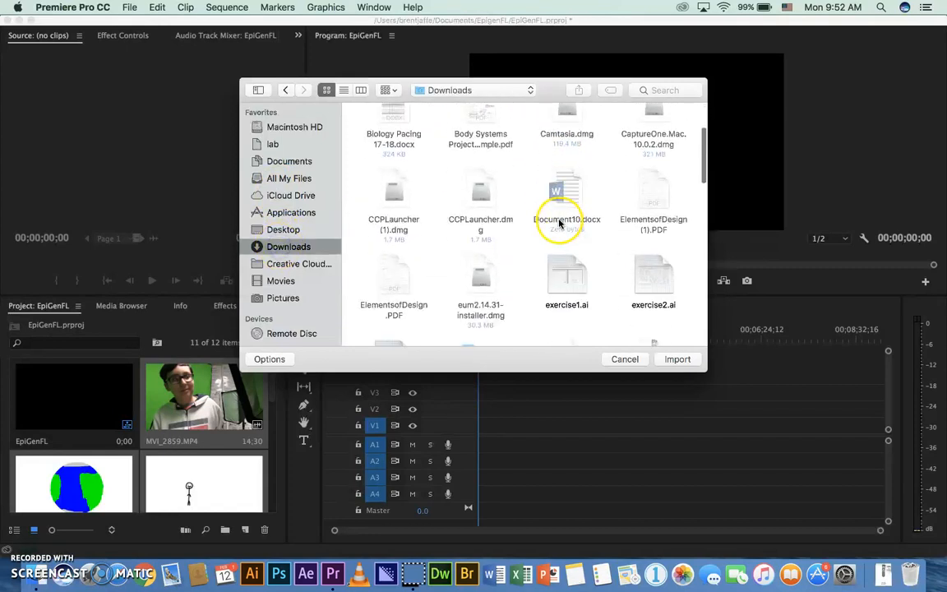
pyautogui.scroll(-10, 557, 220)
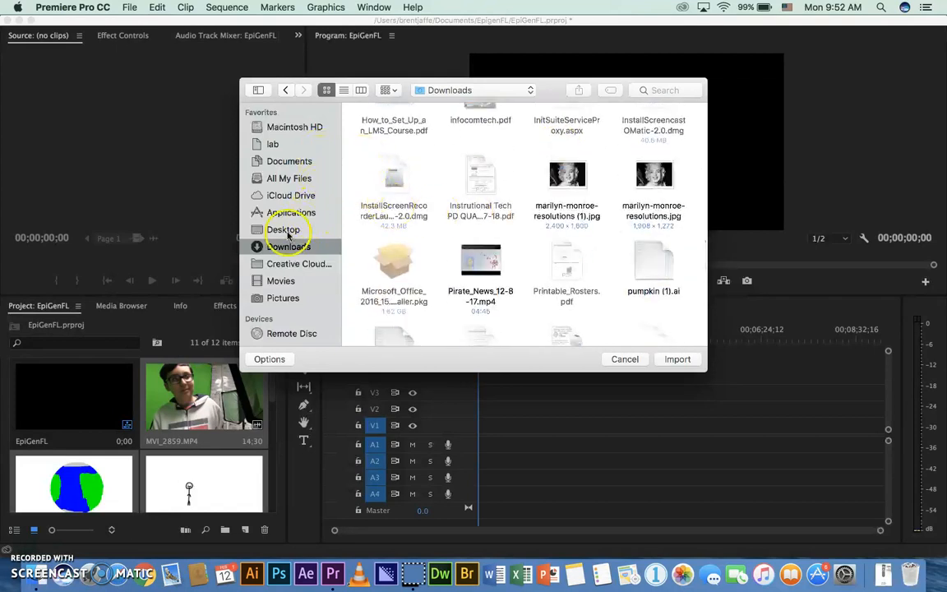
# Browse to the Documents folder and open the PBL - Linked Learning folder in it
pyautogui.click(284, 163)
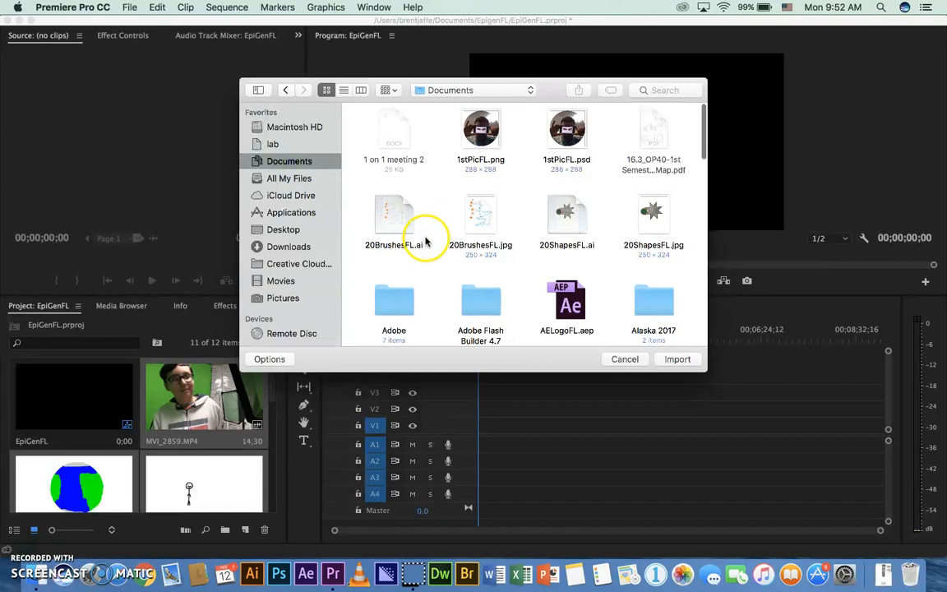
pyautogui.scroll(-8, 426, 241)
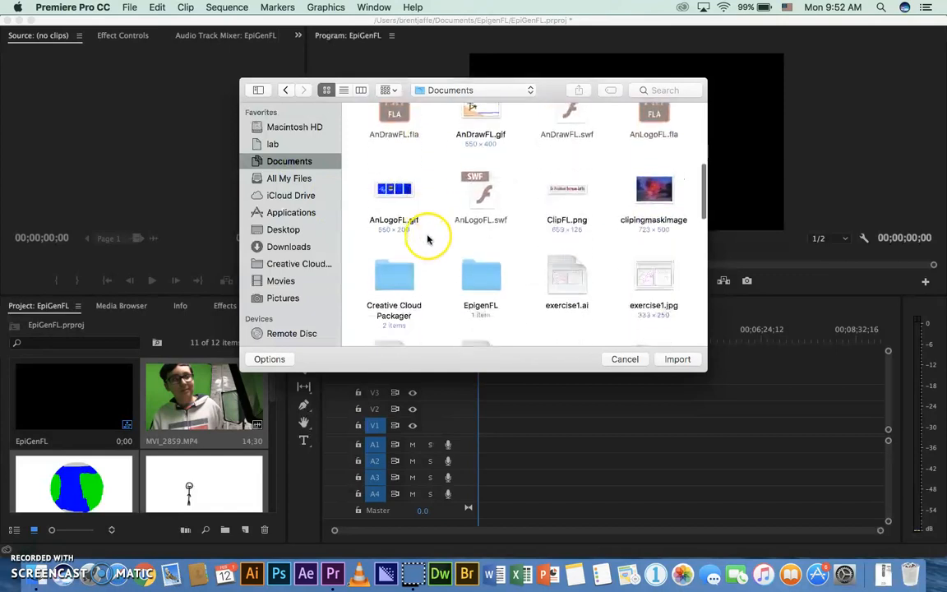
pyautogui.scroll(-3, 428, 240)
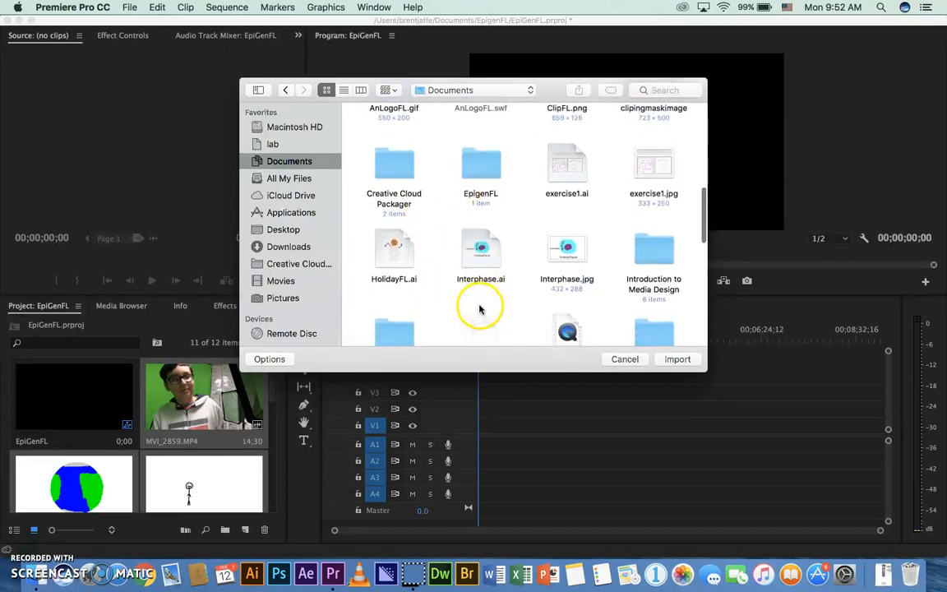
pyautogui.scroll(-4, 481, 309)
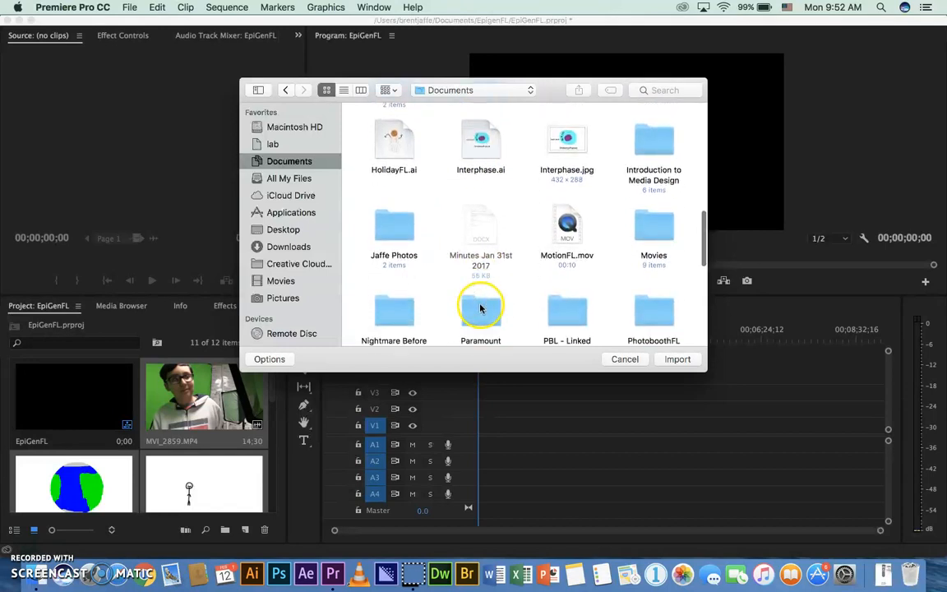
pyautogui.scroll(-3, 481, 309)
pyautogui.doubleClick(518, 259)
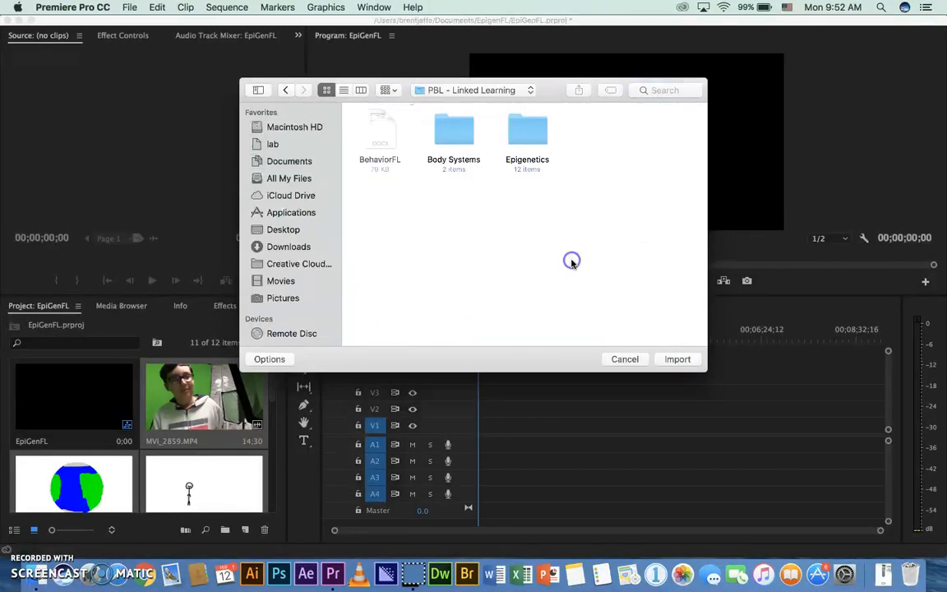
# Open the EpigenAG folder inside Epigenetics and import the video 4dcameraag.mp4 into the project
pyautogui.click(542, 142)
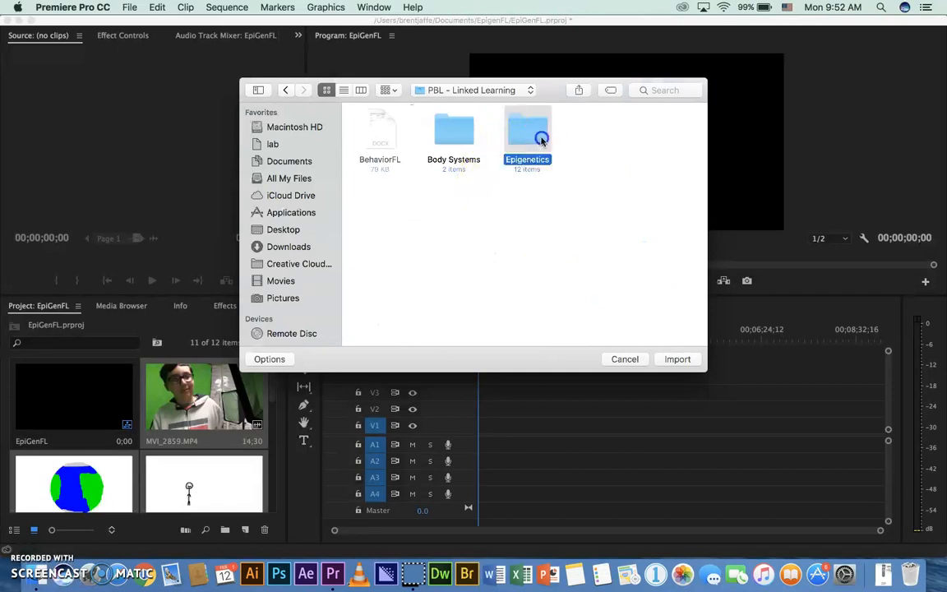
pyautogui.doubleClick(542, 142)
pyautogui.click(574, 304)
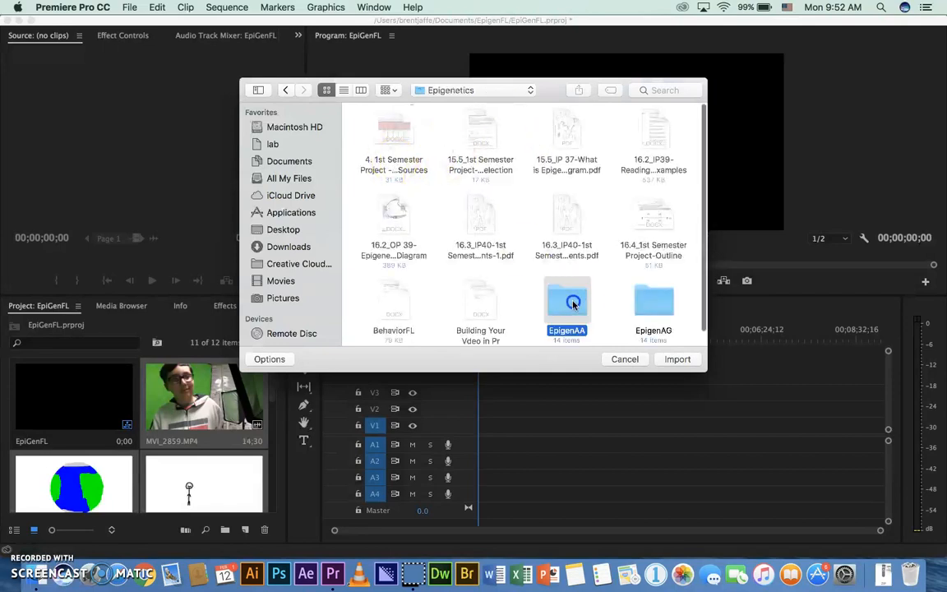
pyautogui.doubleClick(679, 300)
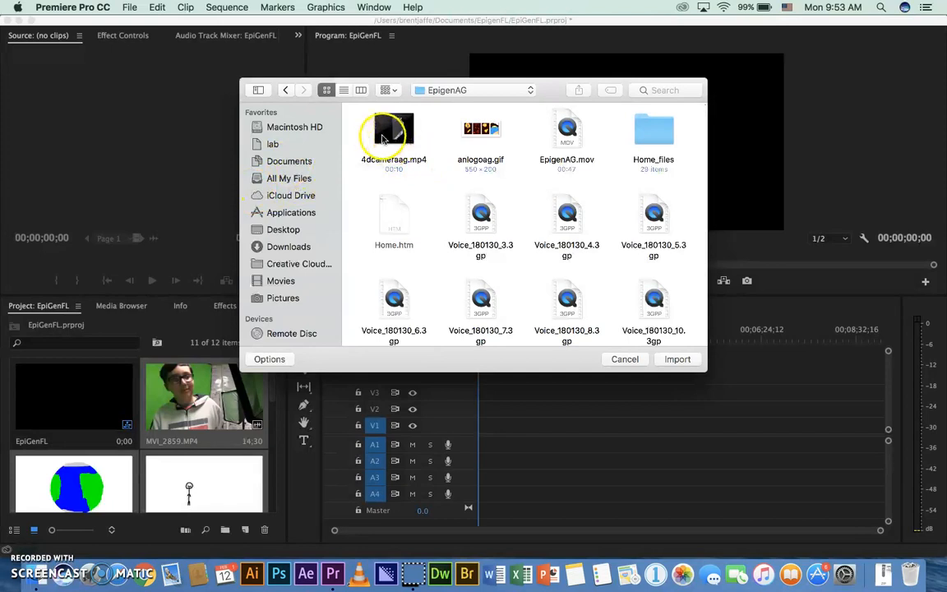
pyautogui.click(388, 131)
pyautogui.click(681, 361)
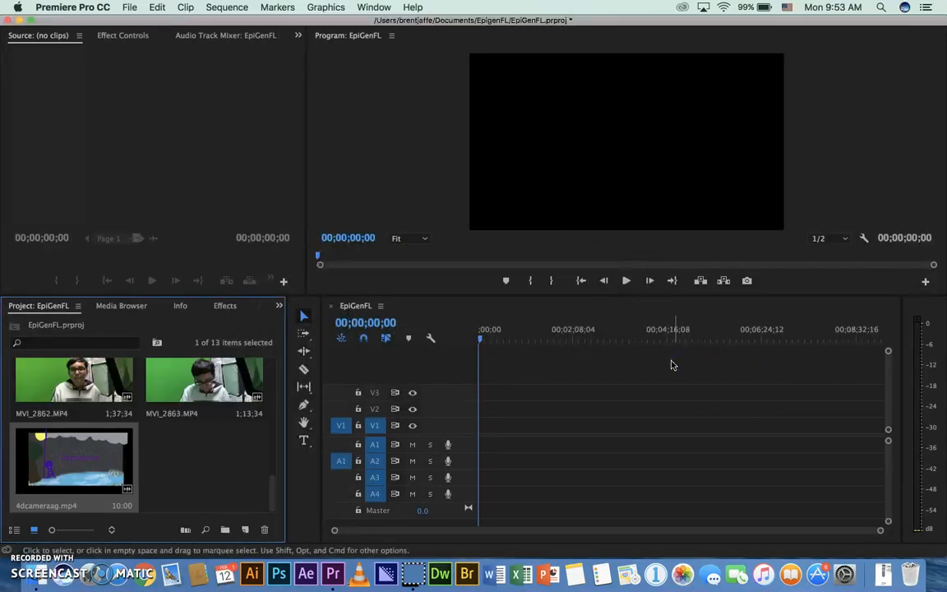
# Import the animated image anlogoag.gif from the EpigenAG folder into the project
pyautogui.click(136, 8)
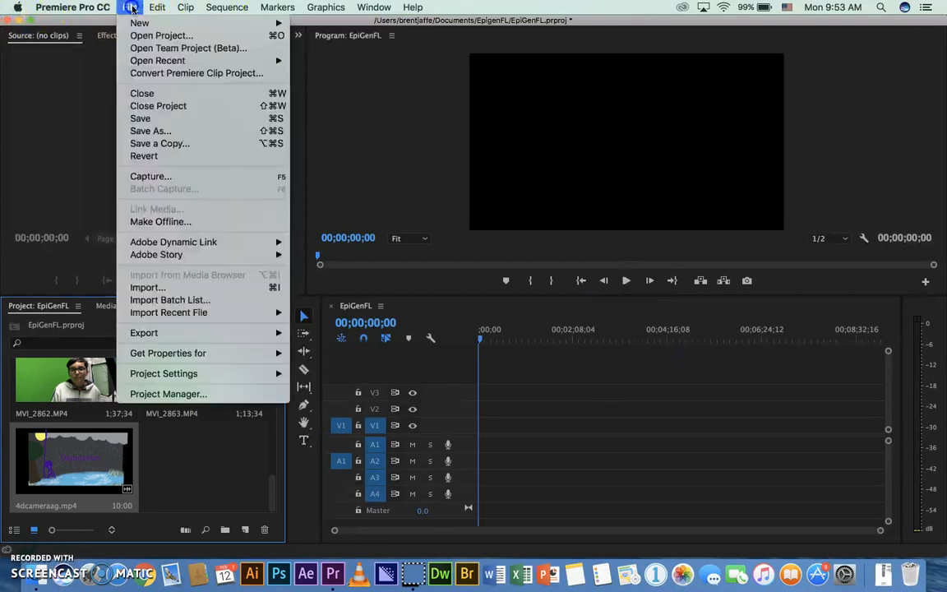
pyautogui.click(144, 287)
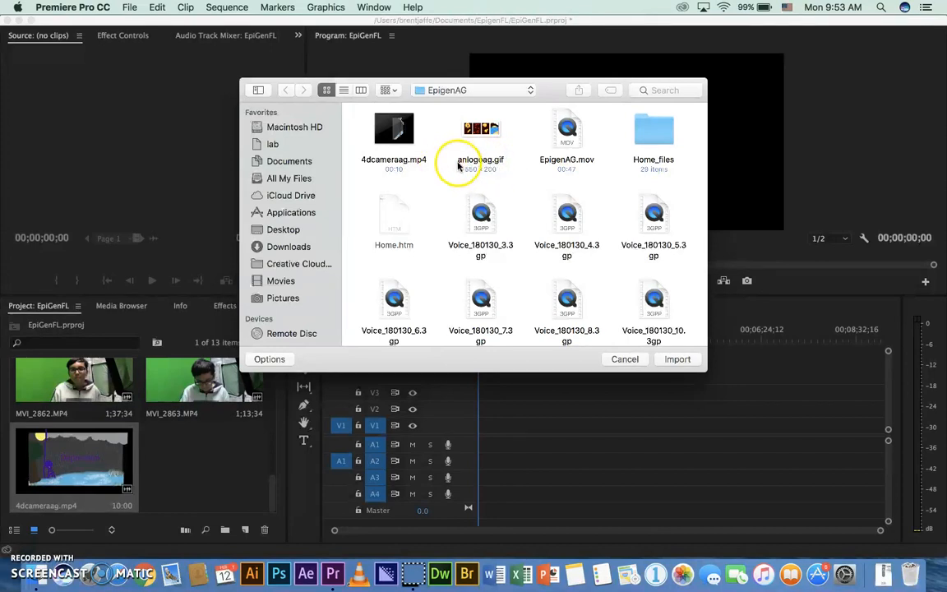
pyautogui.click(477, 160)
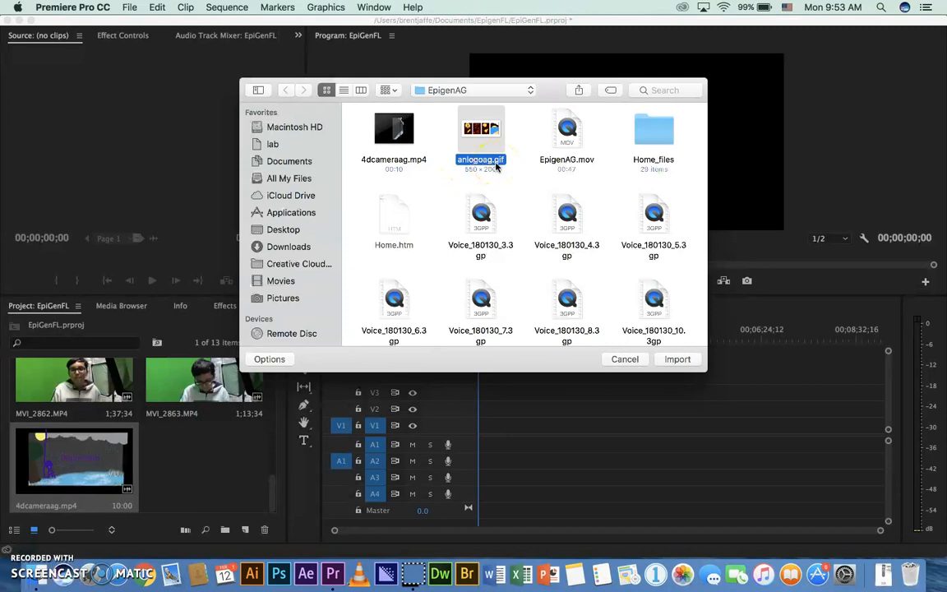
pyautogui.click(466, 158)
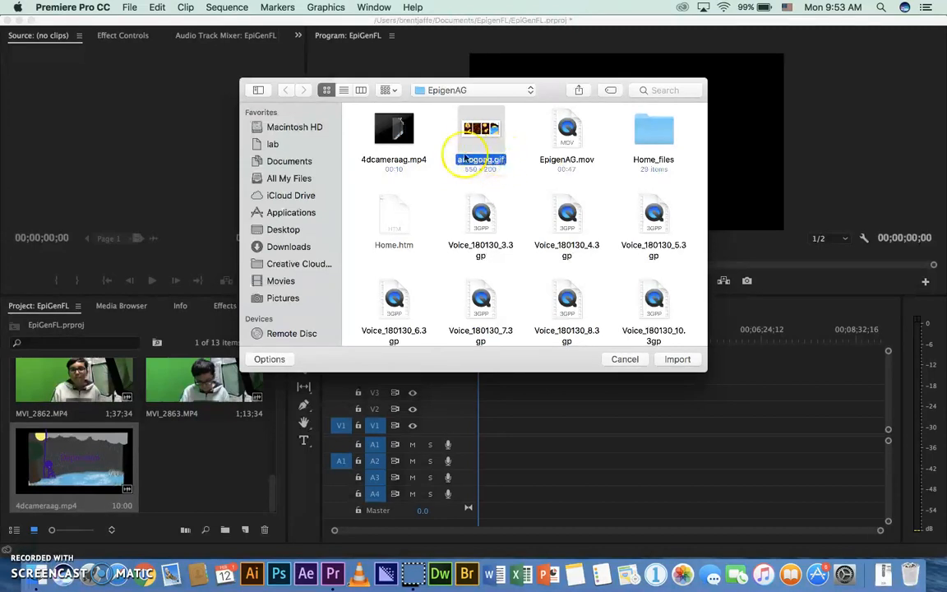
pyautogui.click(679, 360)
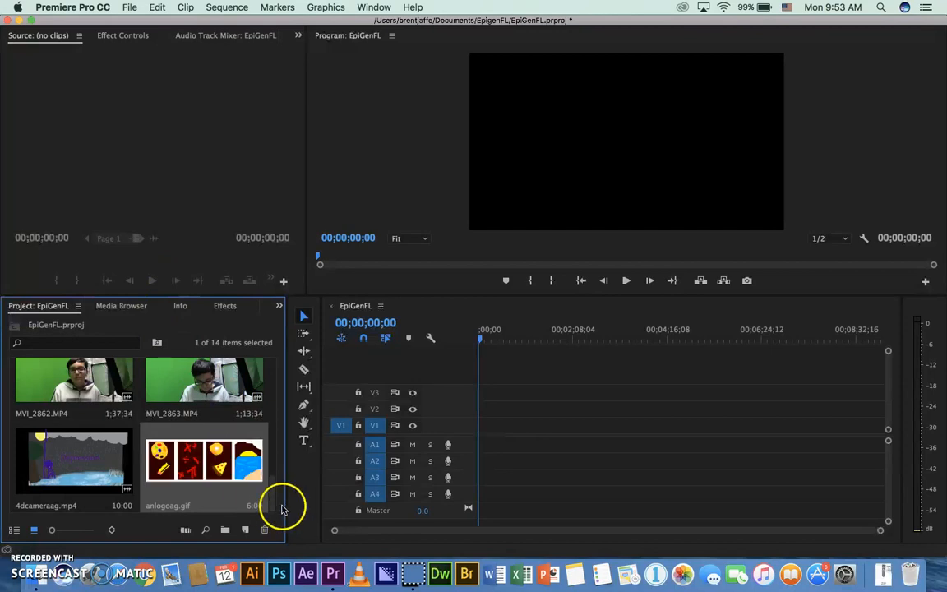
# Load anlogoag.gif in the Source monitor, play it from the beginning and scrub back through its frames
pyautogui.scroll(5, 228, 461)
pyautogui.scroll(5, 227, 462)
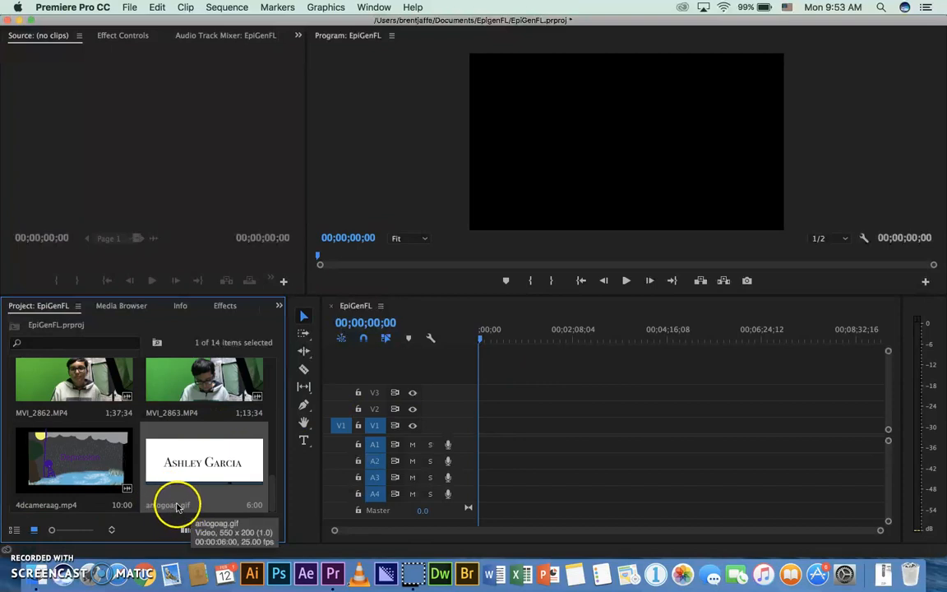
pyautogui.doubleClick(186, 449)
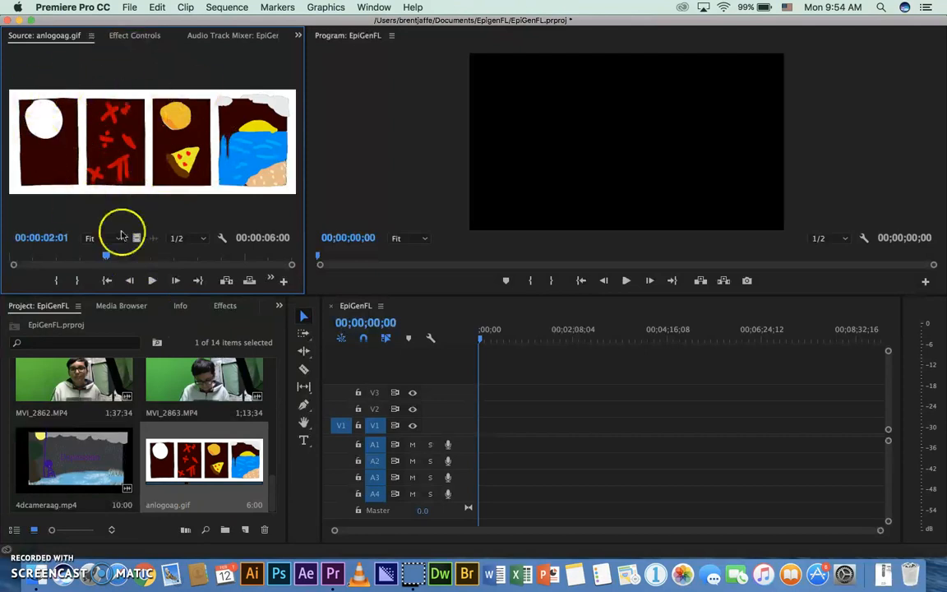
pyautogui.moveTo(105, 254); pyautogui.dragTo(85, 256)
pyautogui.moveTo(16, 260)
pyautogui.mouseDown()
pyautogui.moveTo(274, 257)
pyautogui.moveTo(14, 259)
pyautogui.mouseUp()
pyautogui.click(152, 281)
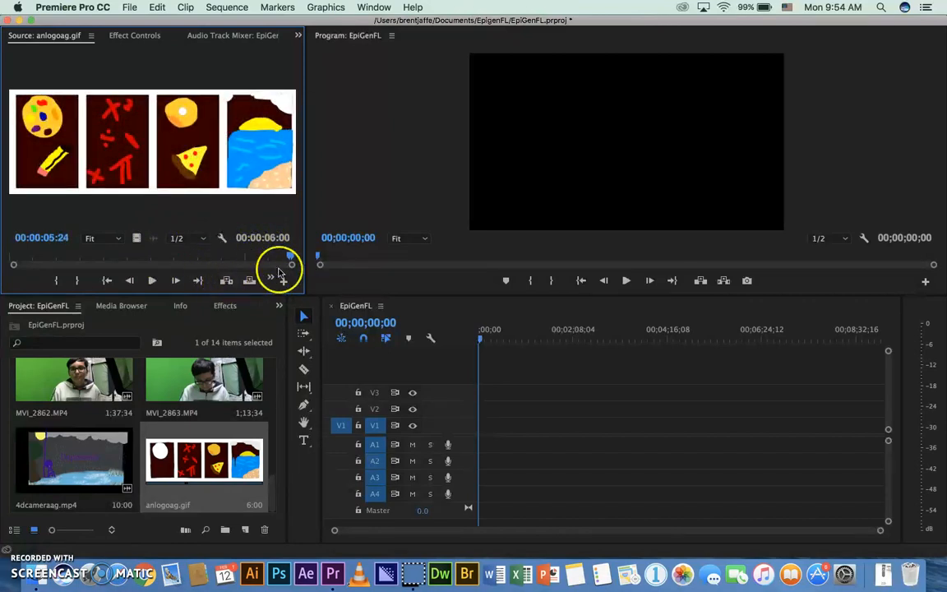
pyautogui.moveTo(289, 258); pyautogui.dragTo(266, 271)
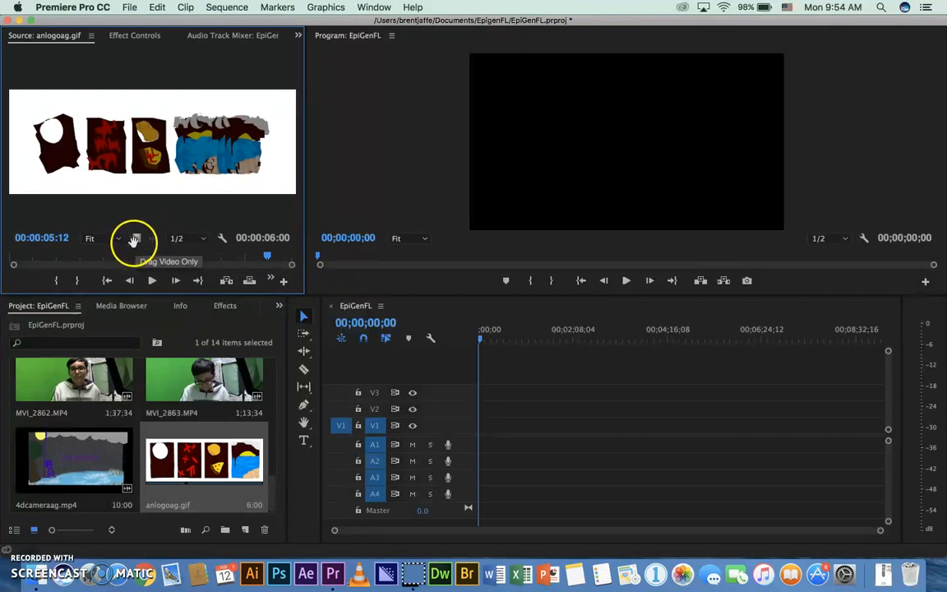
# Place only the video of anlogoag.gif at the start of track V1, keeping the existing sequence settings
pyautogui.moveTo(136, 238); pyautogui.dragTo(137, 239)
pyautogui.moveTo(238, 292); pyautogui.dragTo(467, 418)
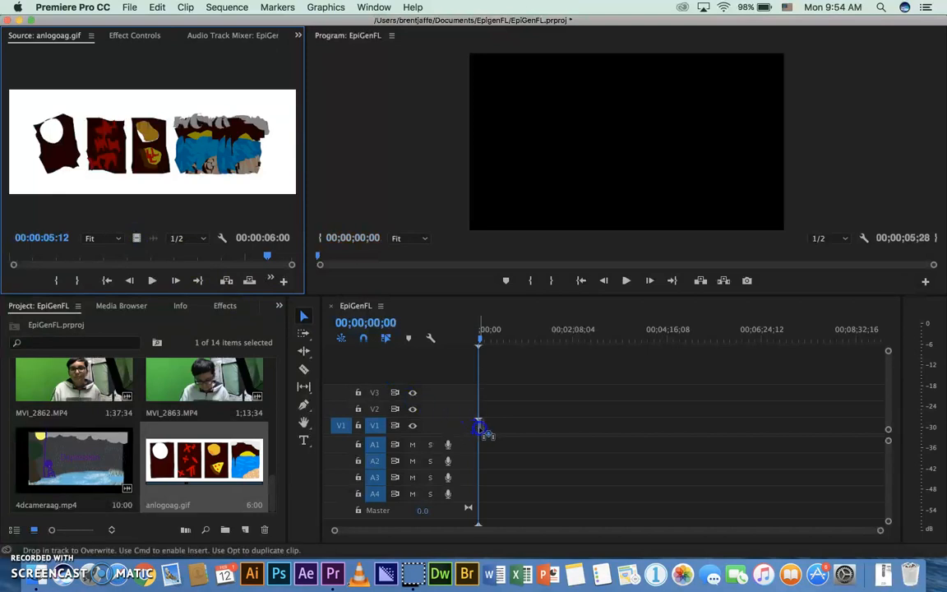
pyautogui.moveTo(486, 430); pyautogui.dragTo(482, 424)
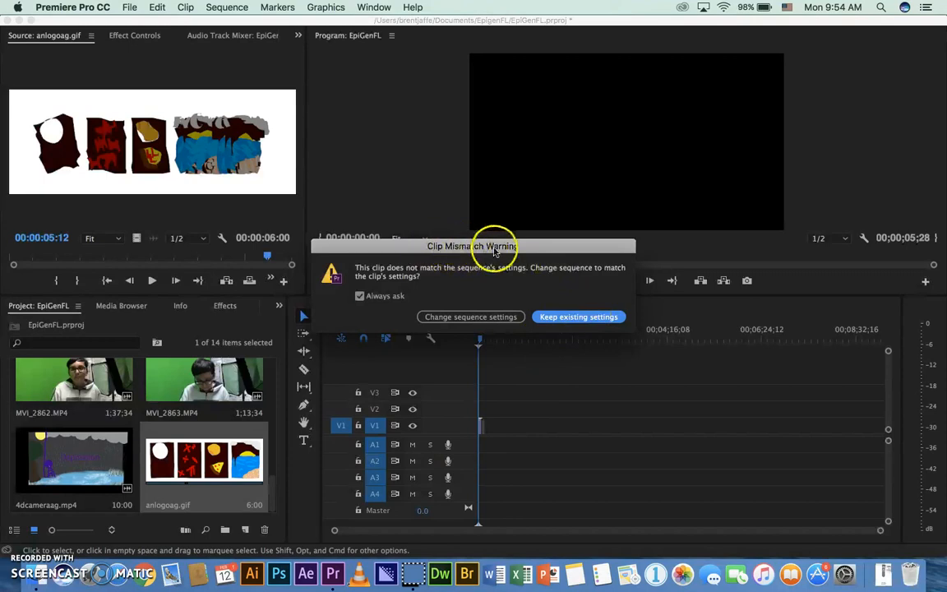
pyautogui.click(578, 318)
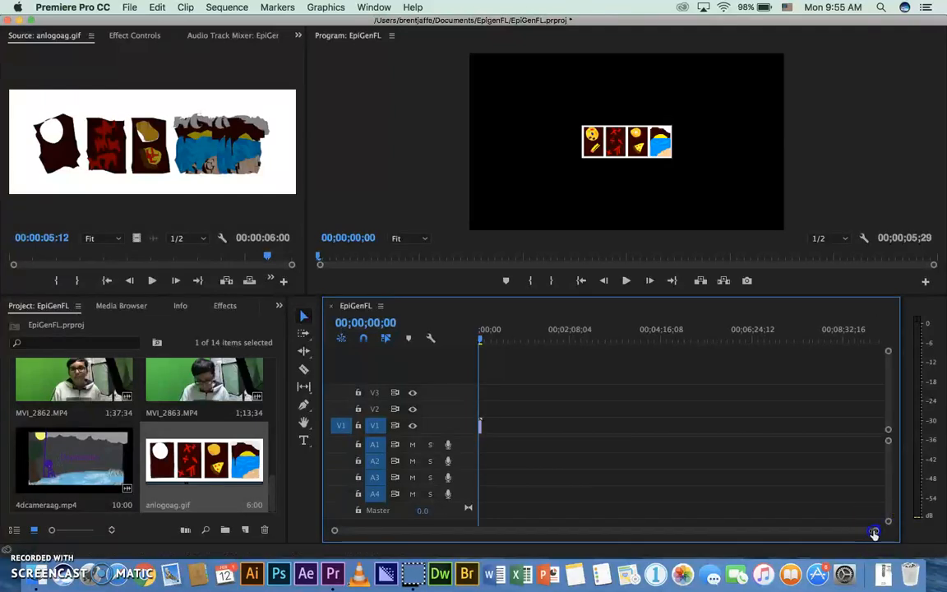
# Examine the anlogoag.gif clip in the sequence by playing it through, and return the playhead to the start
pyautogui.moveTo(856, 534); pyautogui.dragTo(750, 535)
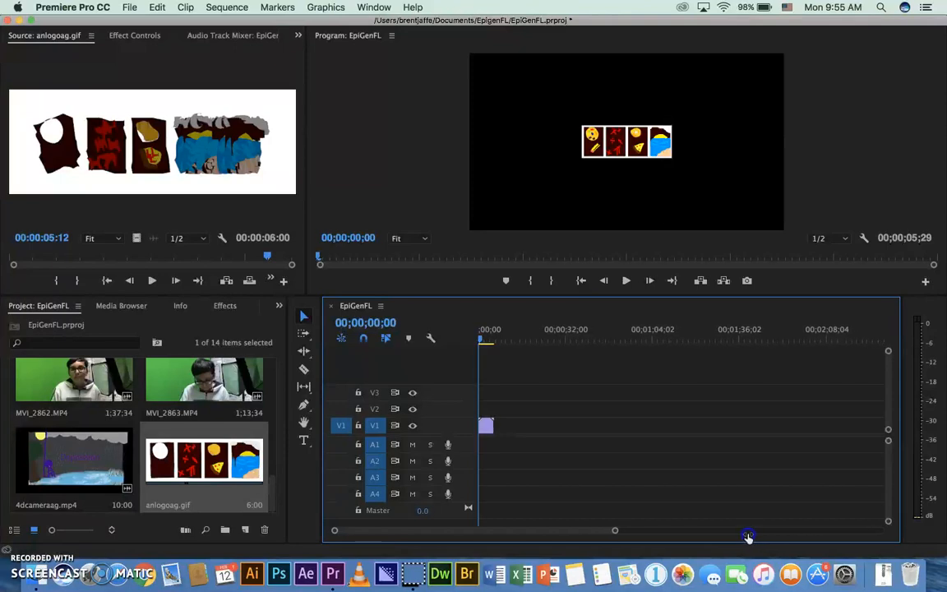
pyautogui.moveTo(746, 536); pyautogui.dragTo(748, 536)
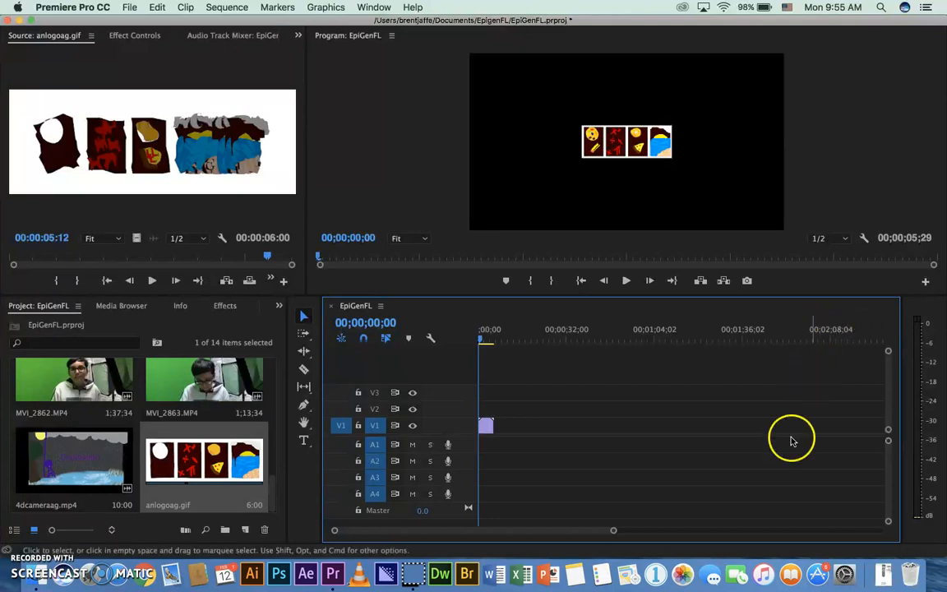
pyautogui.moveTo(616, 533); pyautogui.dragTo(673, 533)
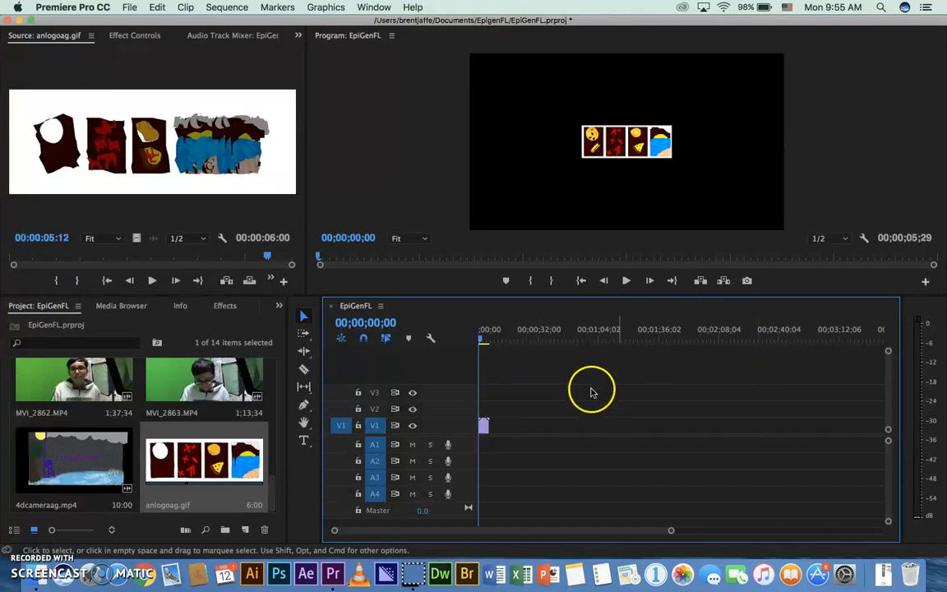
pyautogui.moveTo(484, 428)
pyautogui.mouseDown()
pyautogui.moveTo(520, 429)
pyautogui.moveTo(486, 427)
pyautogui.mouseUp()
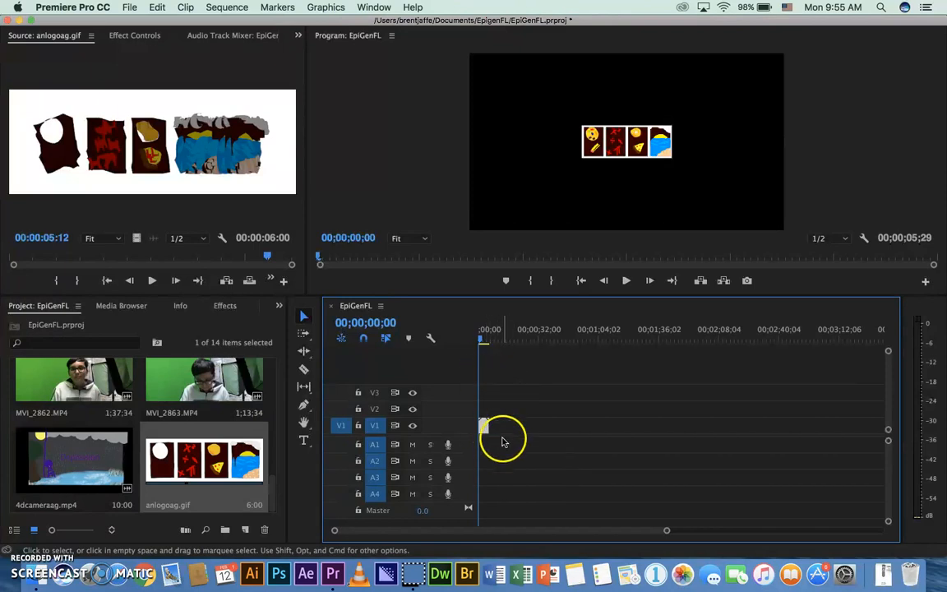
pyautogui.moveTo(482, 430); pyautogui.dragTo(489, 433)
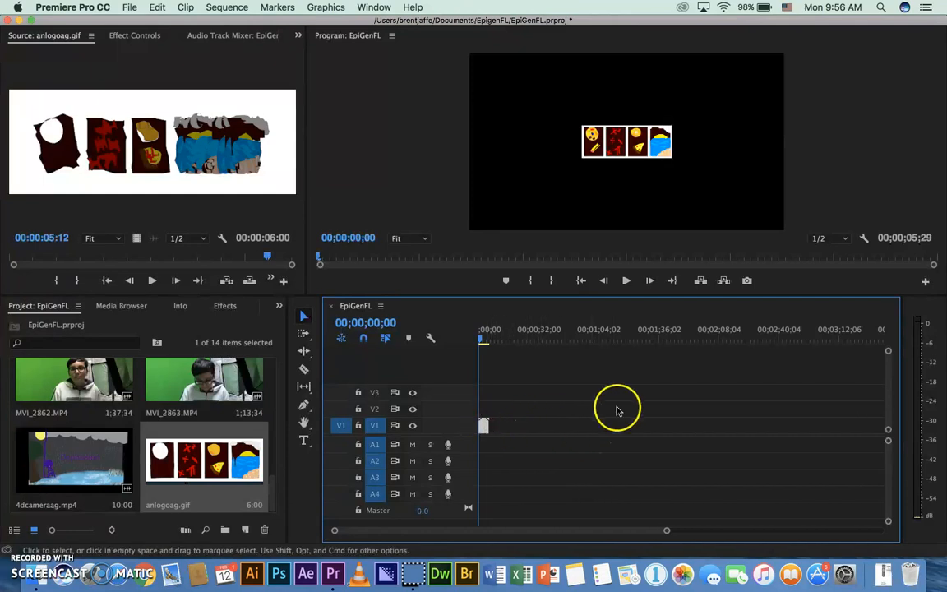
pyautogui.click(626, 281)
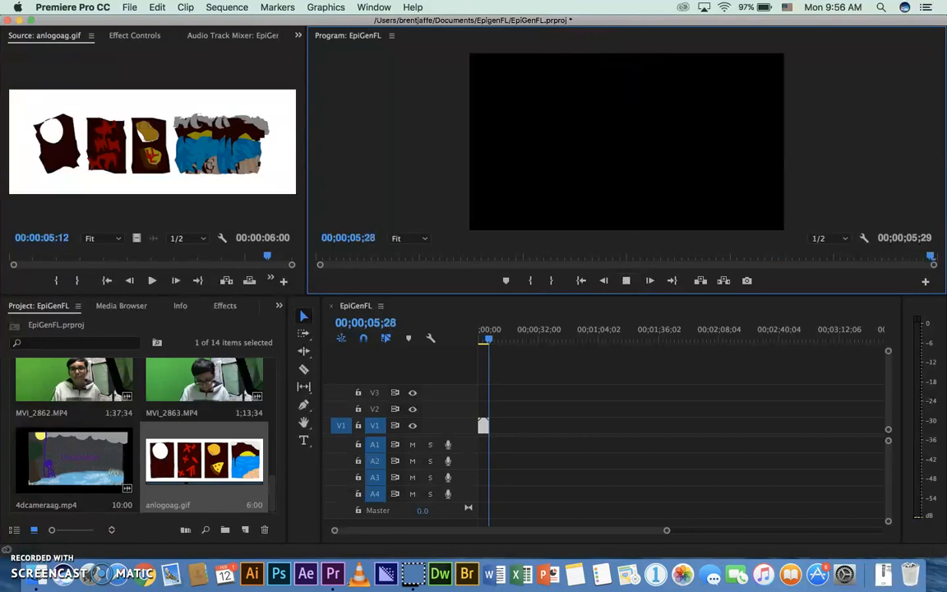
pyautogui.moveTo(935, 259); pyautogui.dragTo(331, 263)
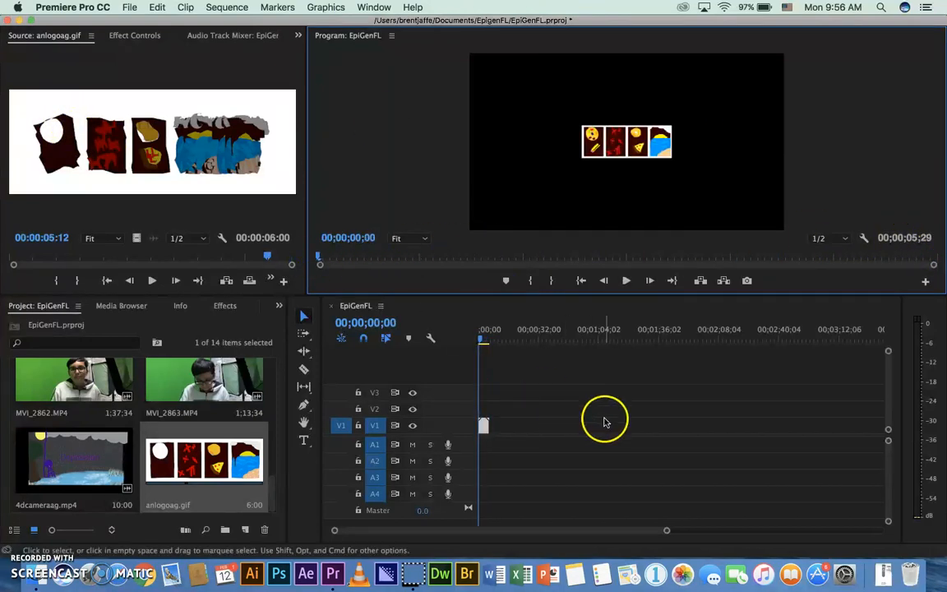
# Try Scale to Frame Size and Set to Frame Size on the anlogoag.gif clip on track V1
pyautogui.rightClick(485, 427)
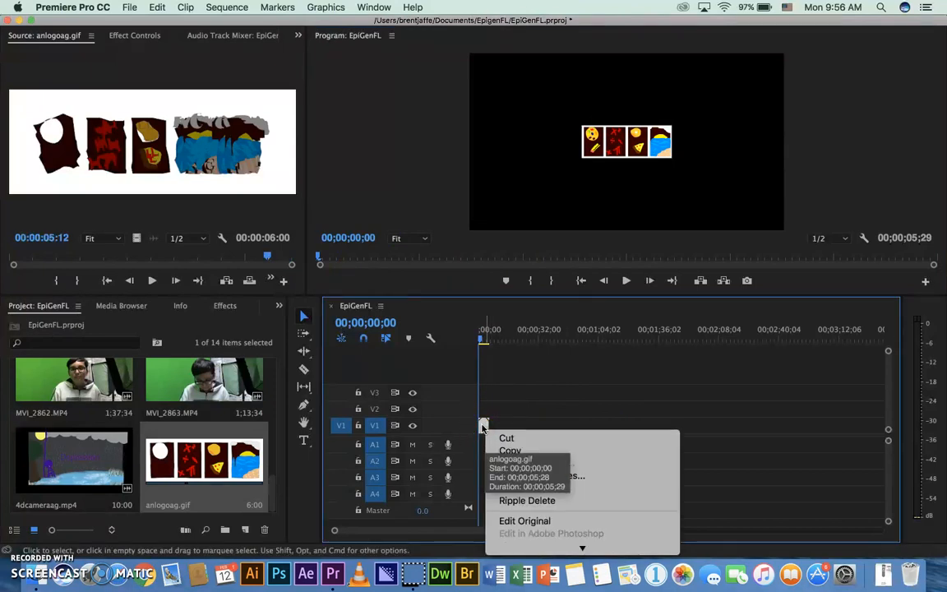
pyautogui.moveTo(571, 545)
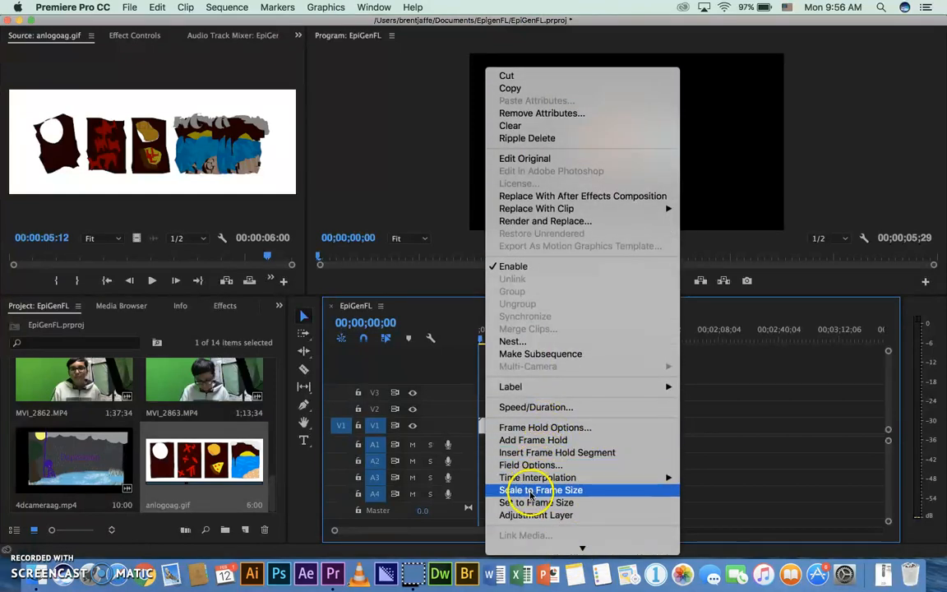
pyautogui.click(559, 490)
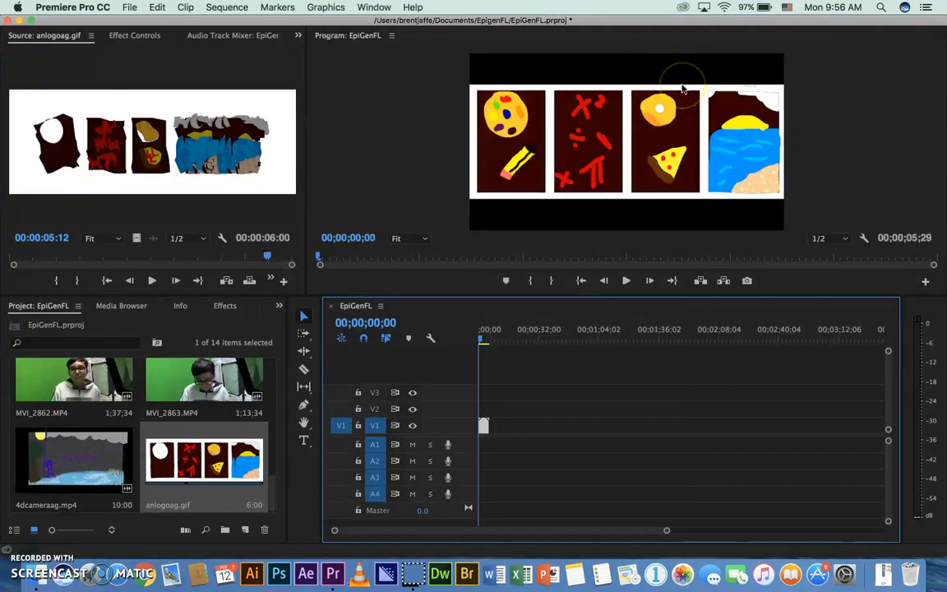
pyautogui.rightClick(483, 426)
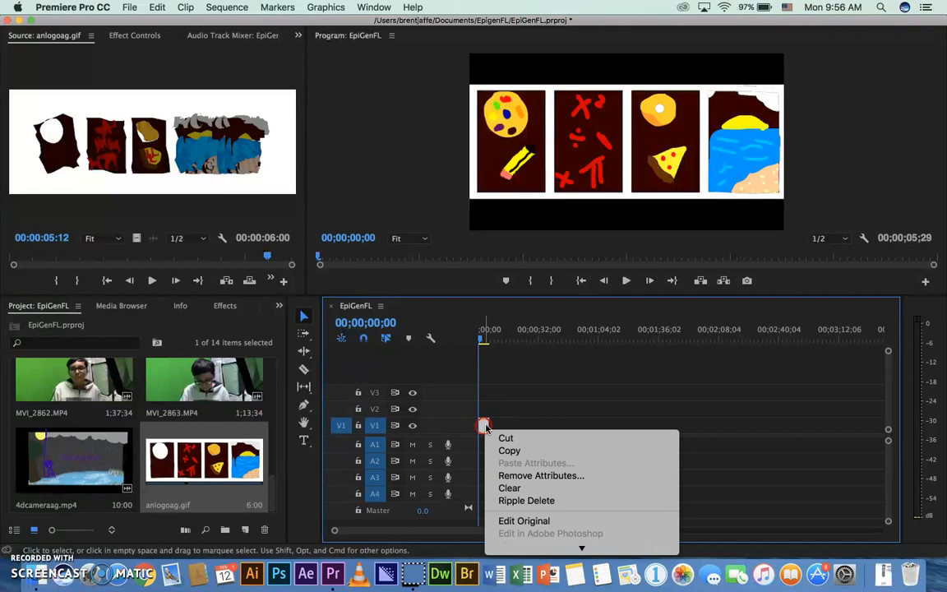
pyautogui.moveTo(514, 543)
pyautogui.click(524, 504)
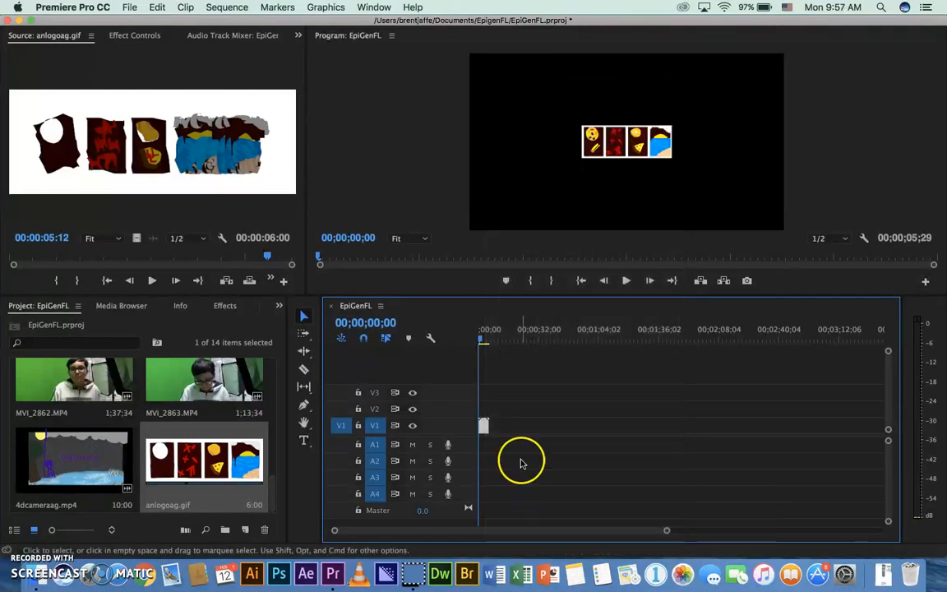
# Apply Scale to Frame Size to the anlogoag.gif clip, play the sequence and return the playhead to the start
pyautogui.rightClick(484, 427)
pyautogui.moveTo(526, 552)
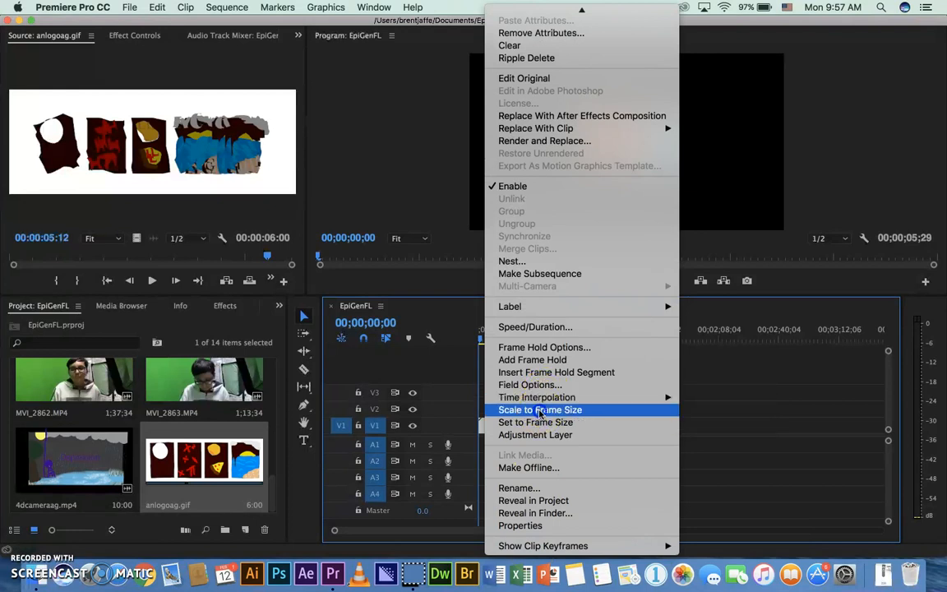
pyautogui.click(542, 410)
pyautogui.click(627, 281)
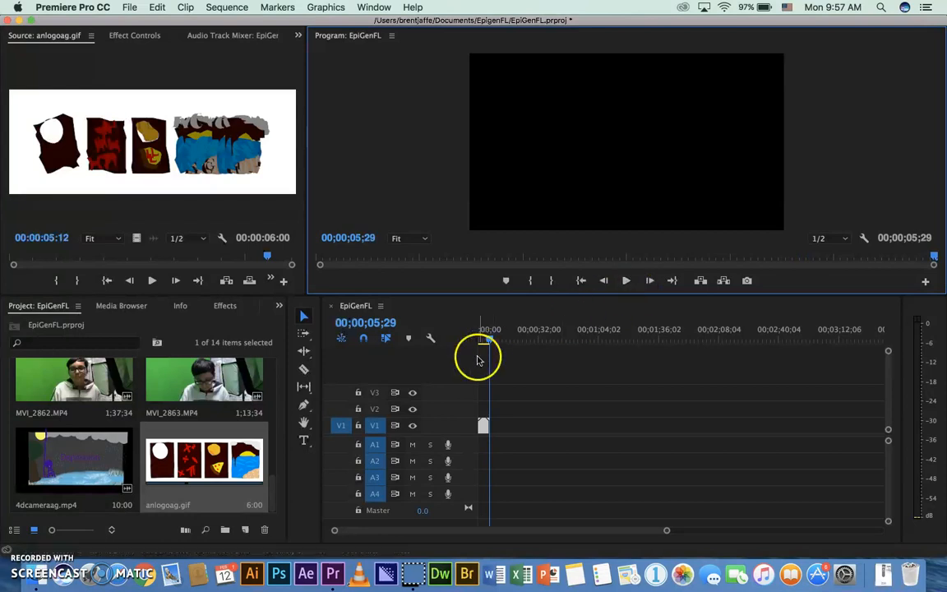
pyautogui.moveTo(487, 340); pyautogui.dragTo(479, 339)
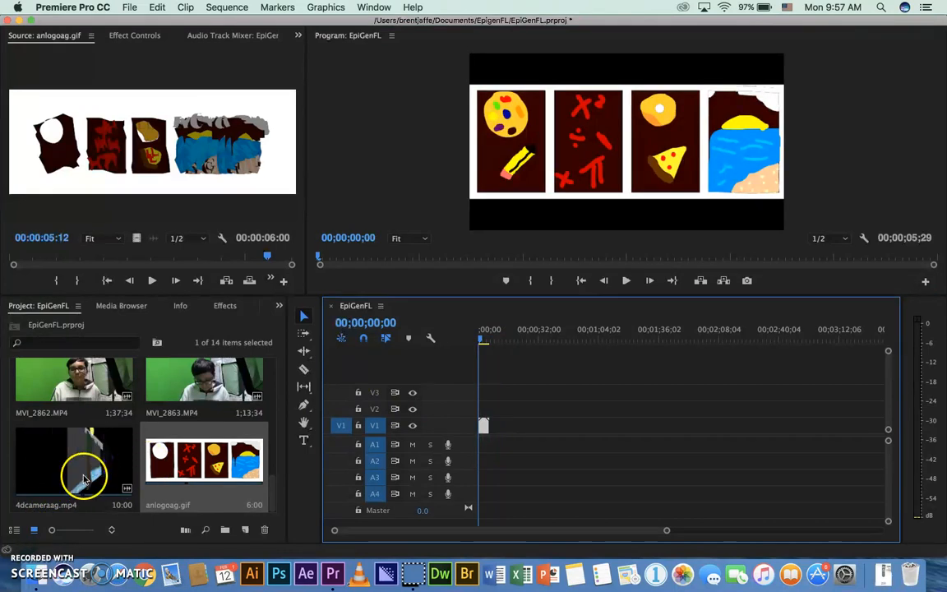
# Load 4dcameraag.mp4 in the Source monitor and place only its video on track V1 directly after the anlogoag.gif clip
pyautogui.click(58, 454)
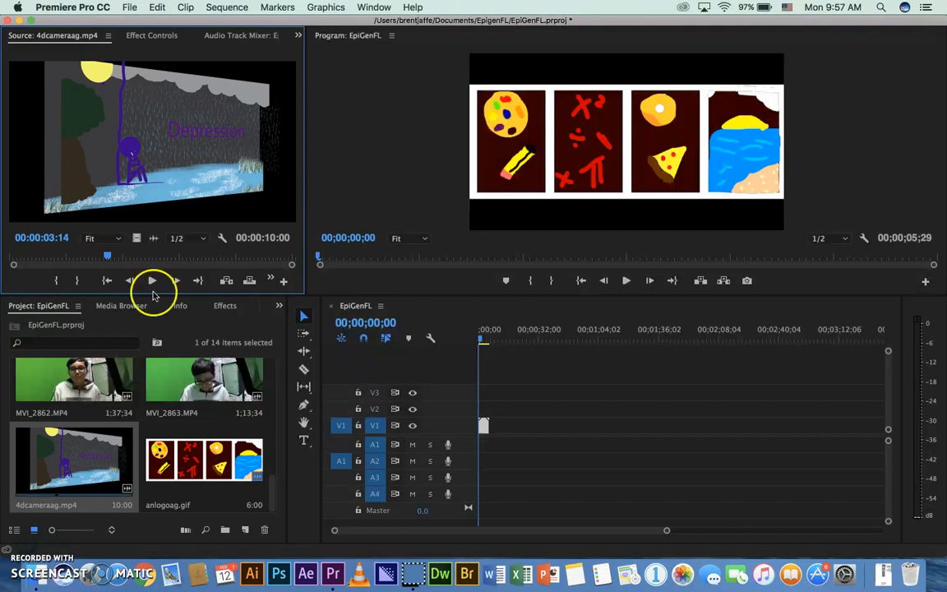
pyautogui.moveTo(105, 257); pyautogui.dragTo(9, 261)
pyautogui.click(83, 281)
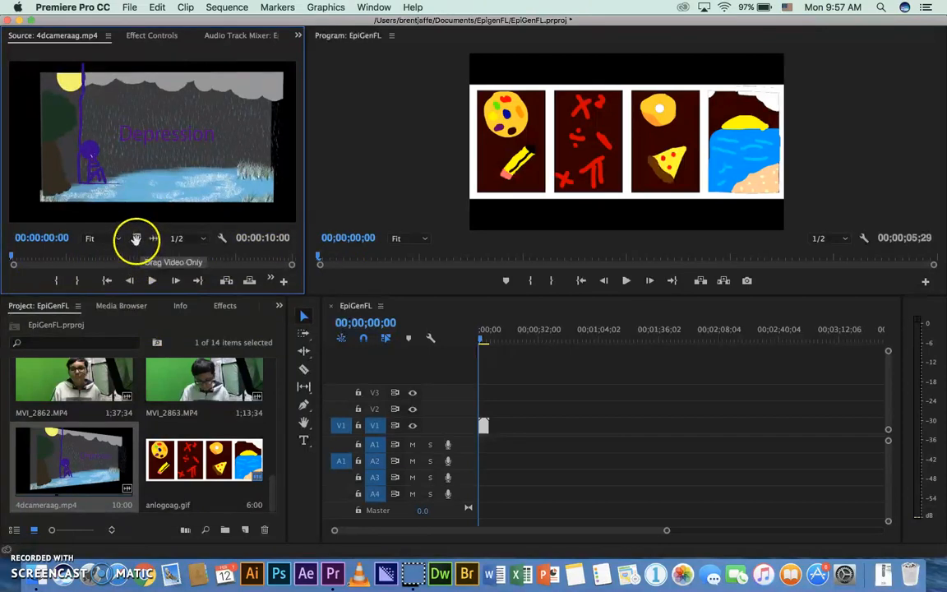
pyautogui.moveTo(202, 280); pyautogui.dragTo(499, 428)
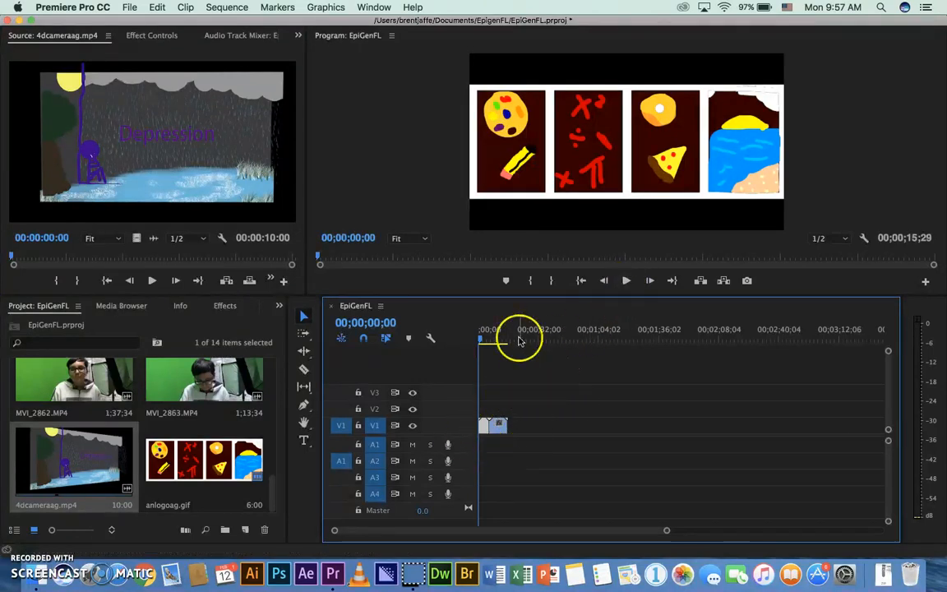
# Play the whole sequence from the start to review both clips
pyautogui.moveTo(482, 342); pyautogui.dragTo(461, 344)
pyautogui.click(673, 280)
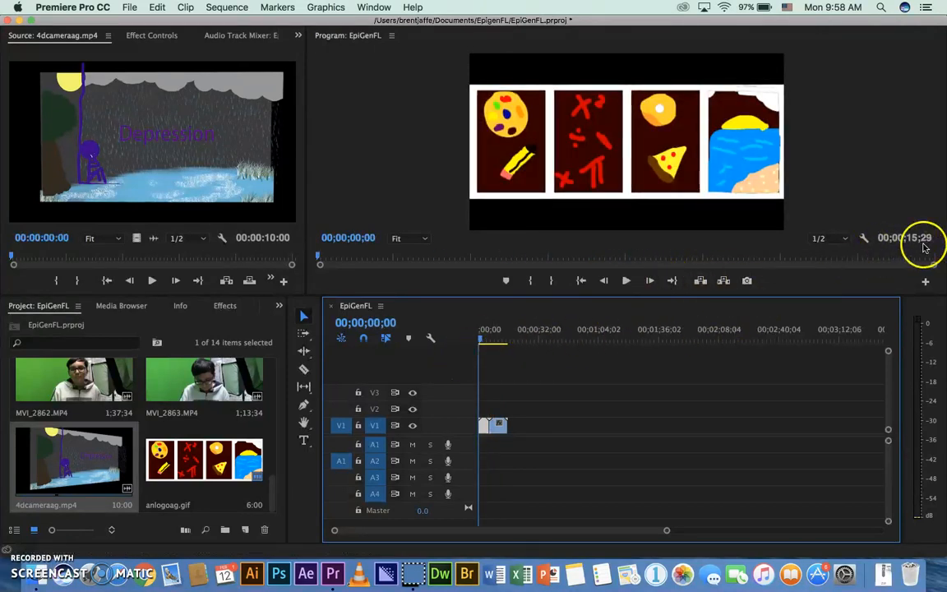
pyautogui.click(627, 281)
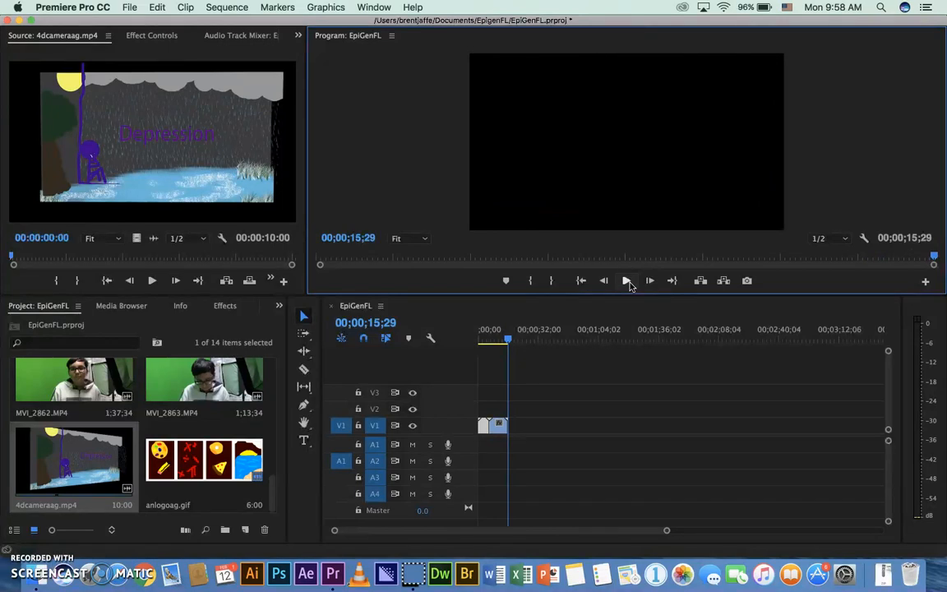
pyautogui.click(545, 226)
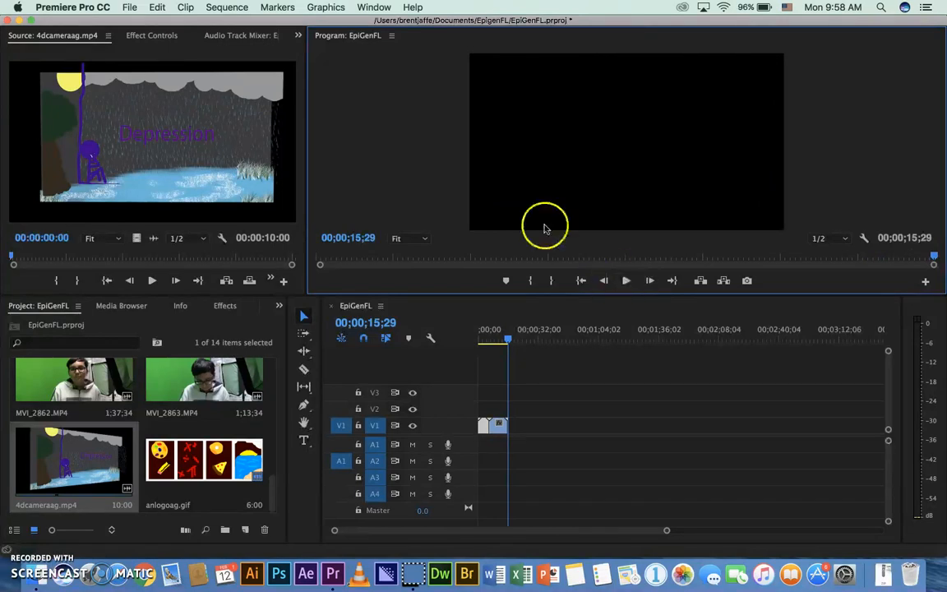
# Save the project as EpiGenFL in the EpigenFL folder, replacing the existing project file
pyautogui.click(128, 7)
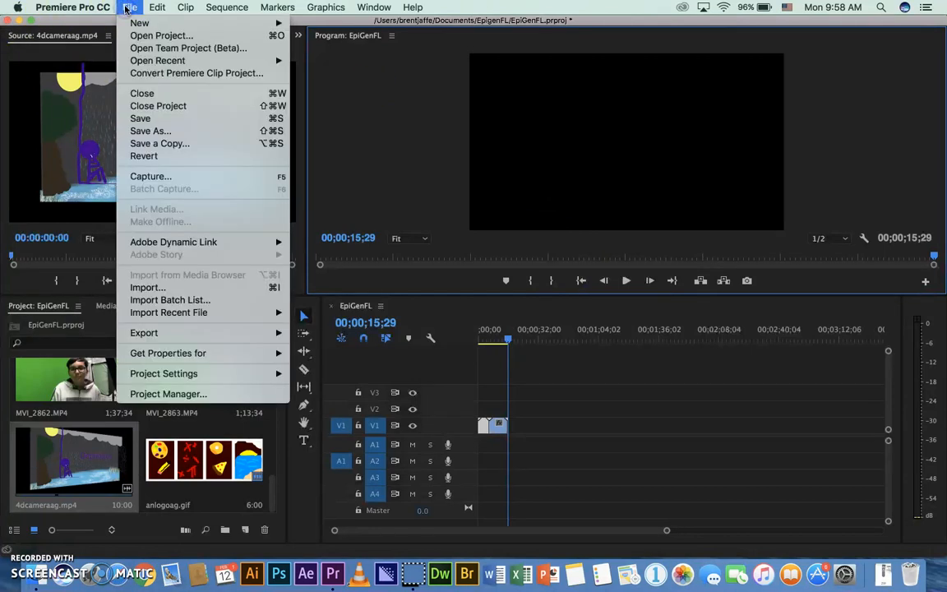
pyautogui.click(146, 132)
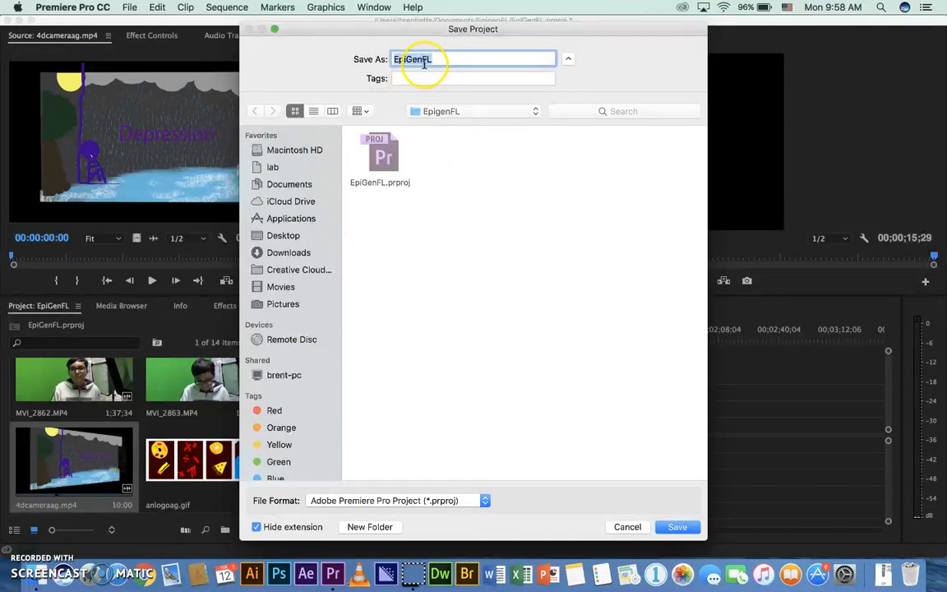
pyautogui.click(678, 526)
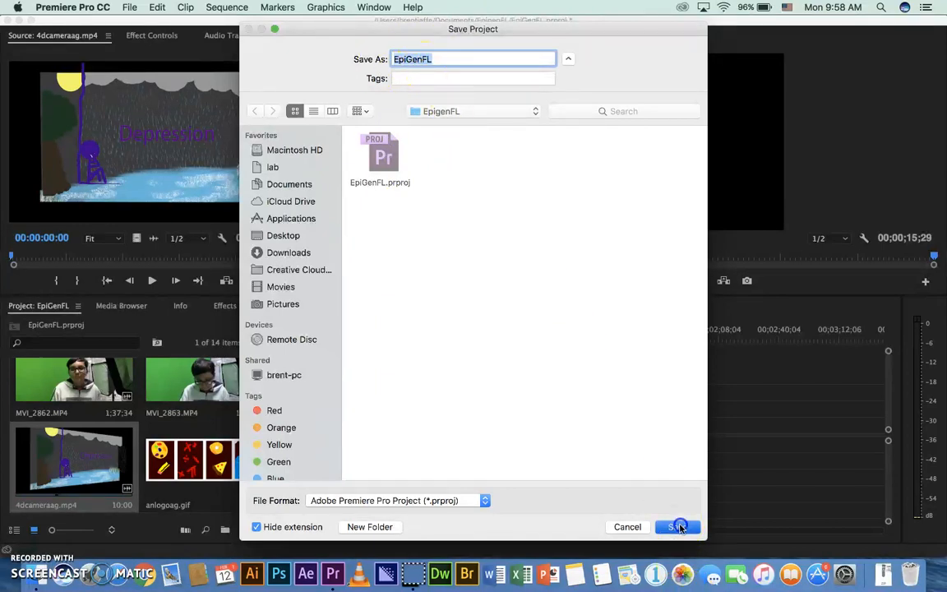
pyautogui.click(571, 118)
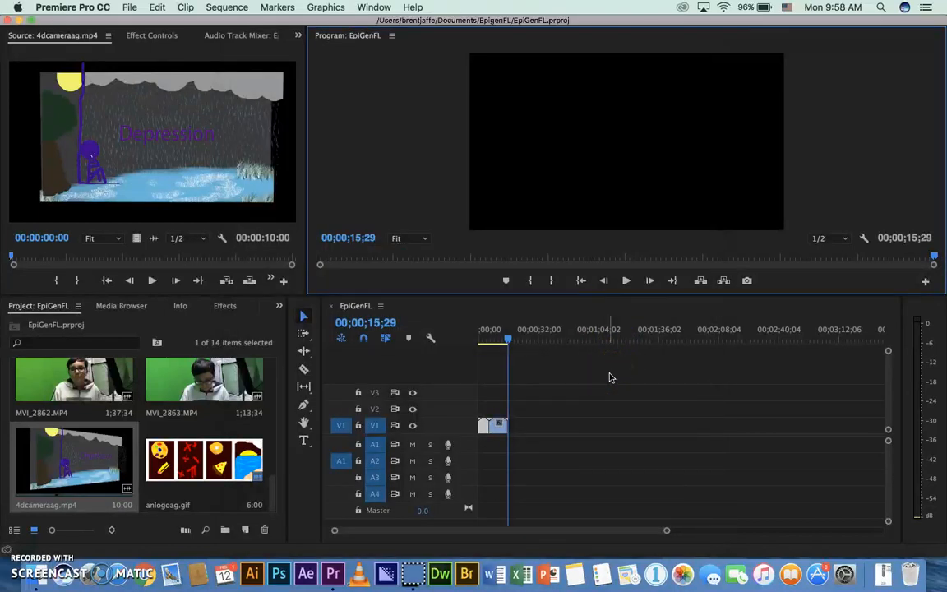
# Save the project once more in place and quit the program
pyautogui.press('super+s')
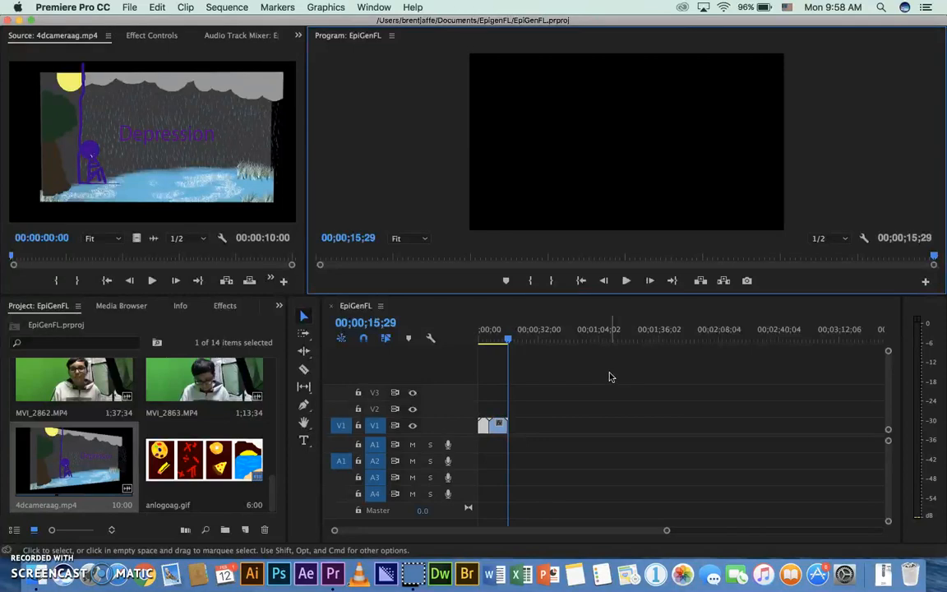
pyautogui.click(73, 7)
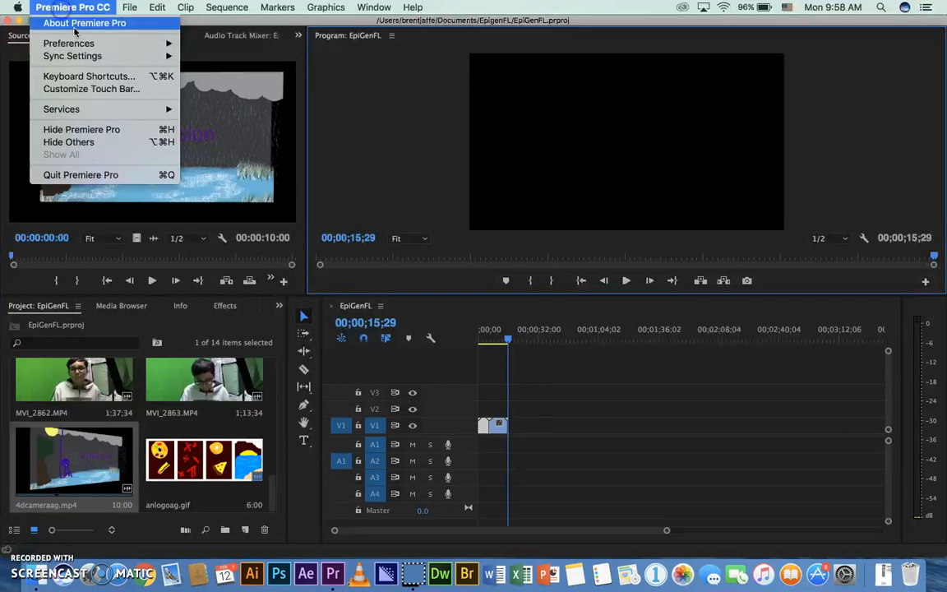
pyautogui.click(99, 175)
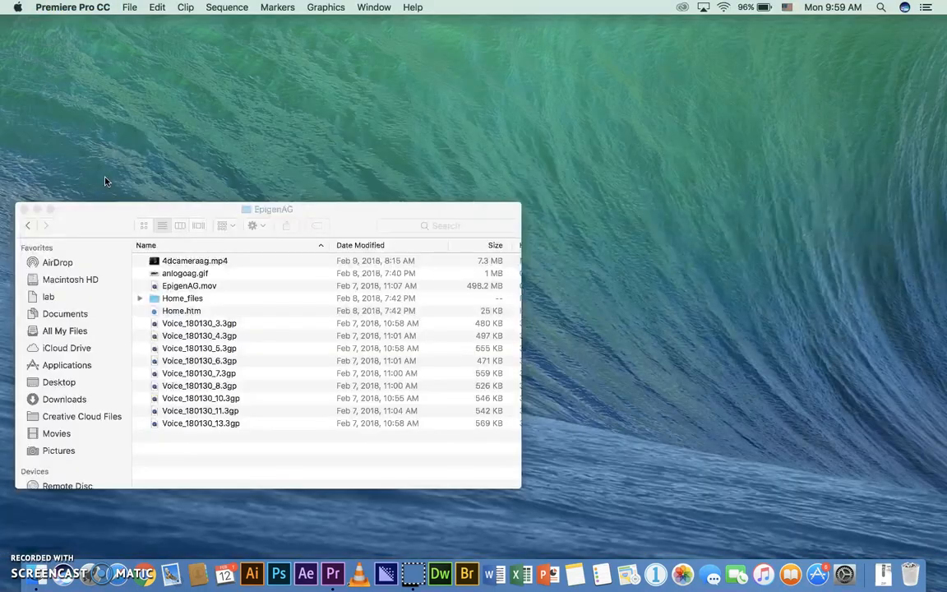